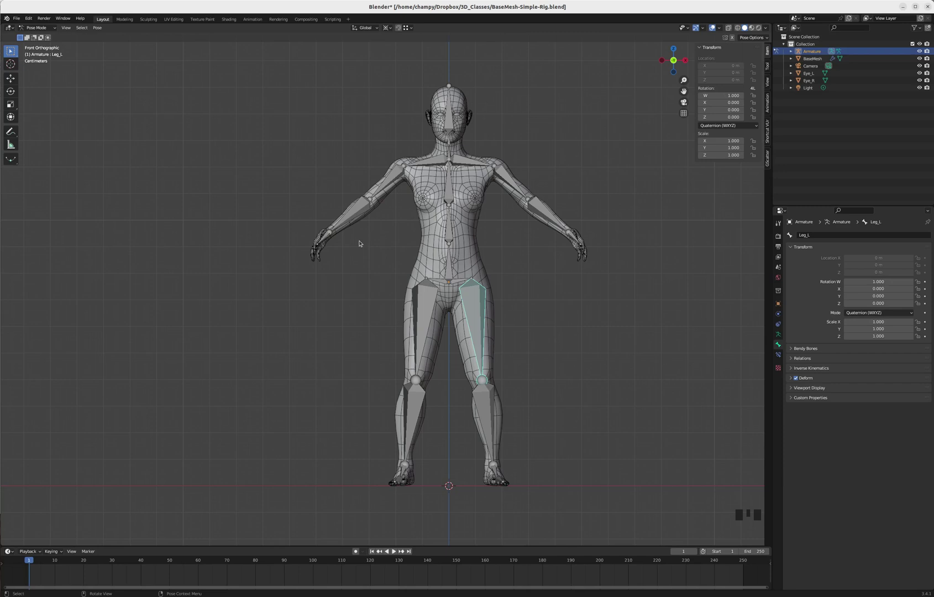
Test-rotate the left thigh bone and switch to a different rotation pivot point
middle_click_drag(505, 330, 452, 330)
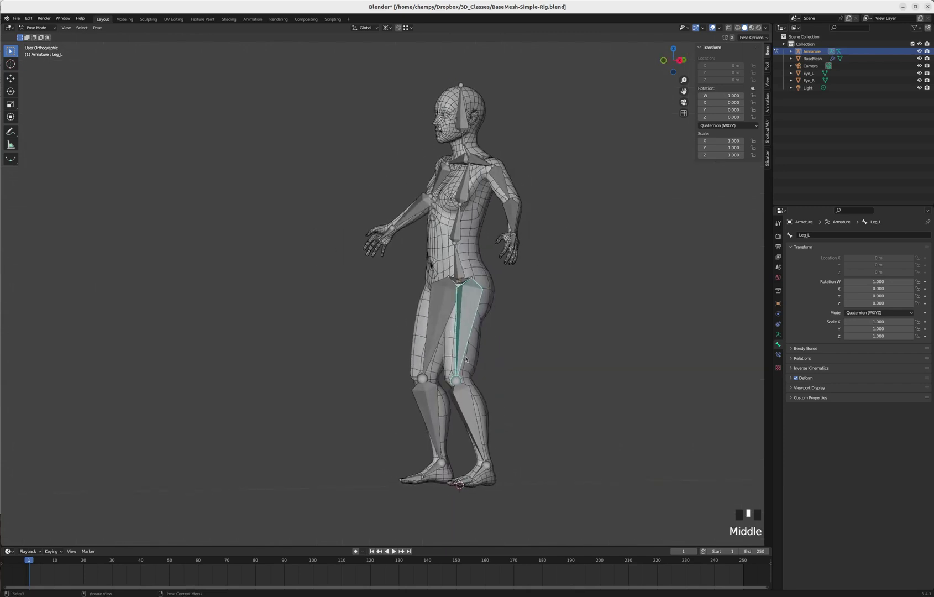
key("r")
left_click(470, 319)
left_click(390, 28)
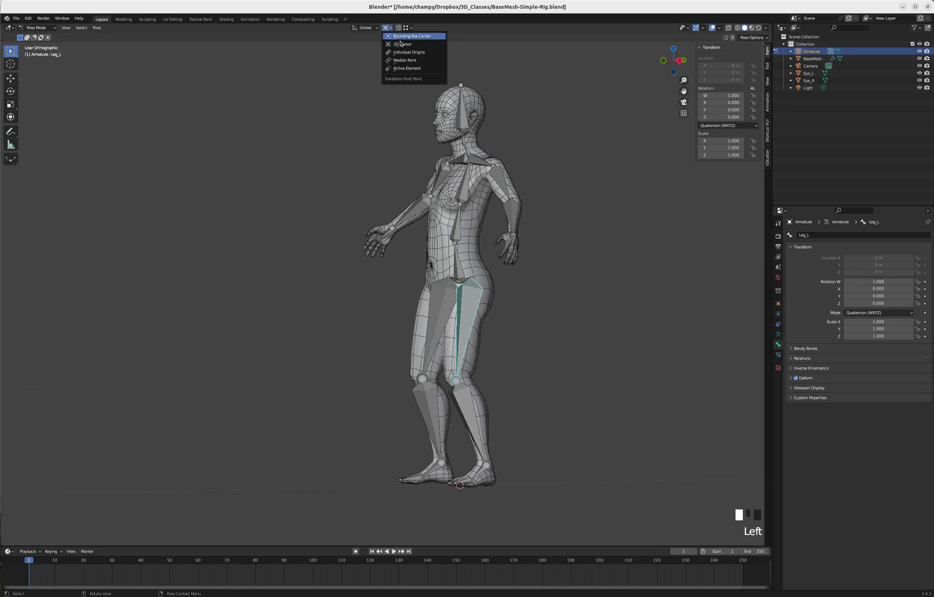
left_click(411, 59)
key("r")
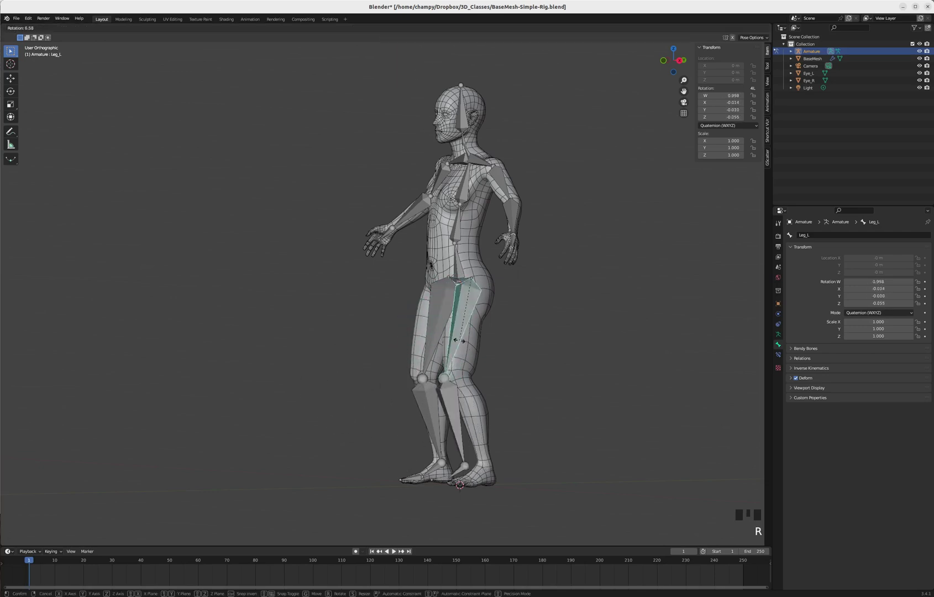
right_click(459, 290)
Try rotating the thigh forward from the right side view, then cancel it
mouse_move(491, 282)
middle_mouse_down()
mouse_move(473, 292)
mouse_move(484, 299)
middle_mouse_up()
key("KP_3")
key("r")
right_click(436, 248)
middle_click_drag(437, 249, 503, 238)
middle_click_drag(510, 295, 491, 275)
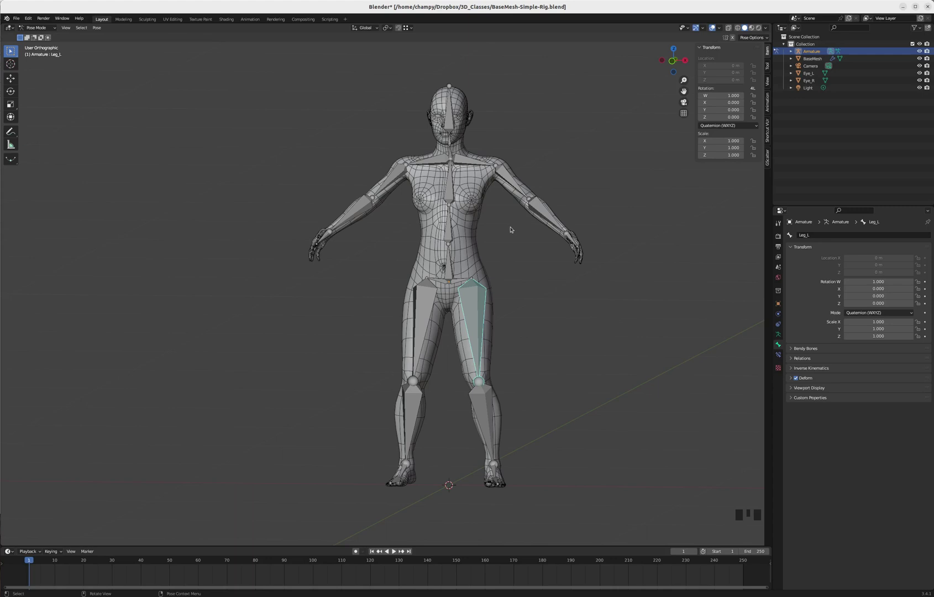
Raise the left upper arm in front view and rotate the left forearm from the top view
left_click(509, 183)
middle_click_drag(549, 160, 565, 155)
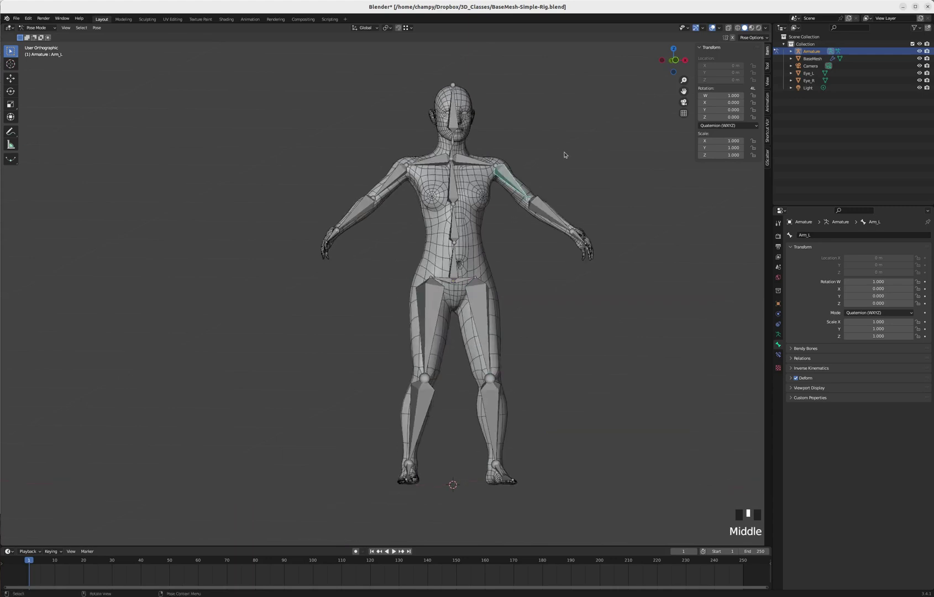
key("KP_1")
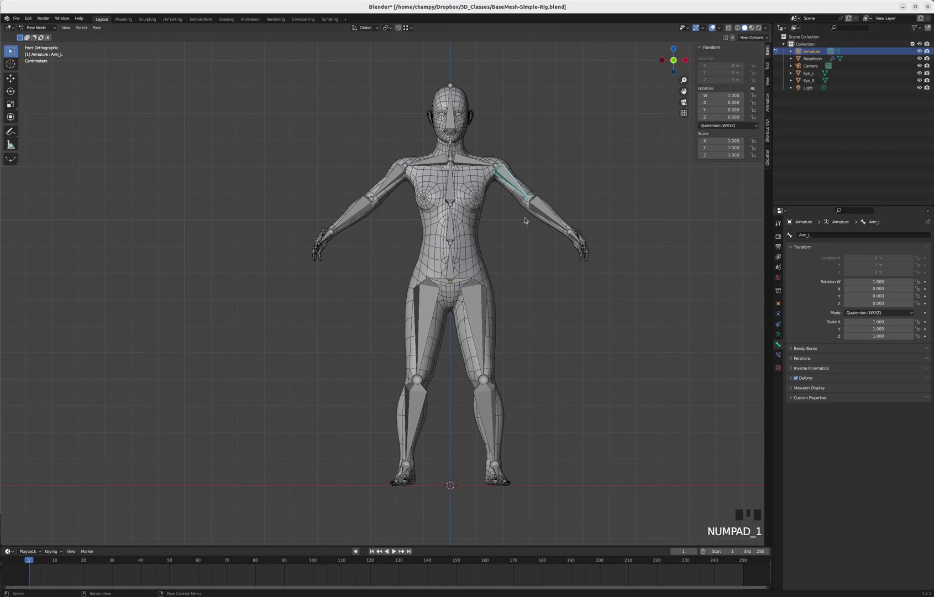
key("r")
left_click(541, 173)
left_click(575, 156)
key("KP_7")
key("r")
left_click(533, 168)
Rotate the left upper arm from the side and the left hand from the front, then reselect the arm bones
left_click(519, 161)
key("KP_3")
key("r")
left_click(517, 232)
key("KP_1")
left_click(549, 98)
key("r")
left_click(544, 80)
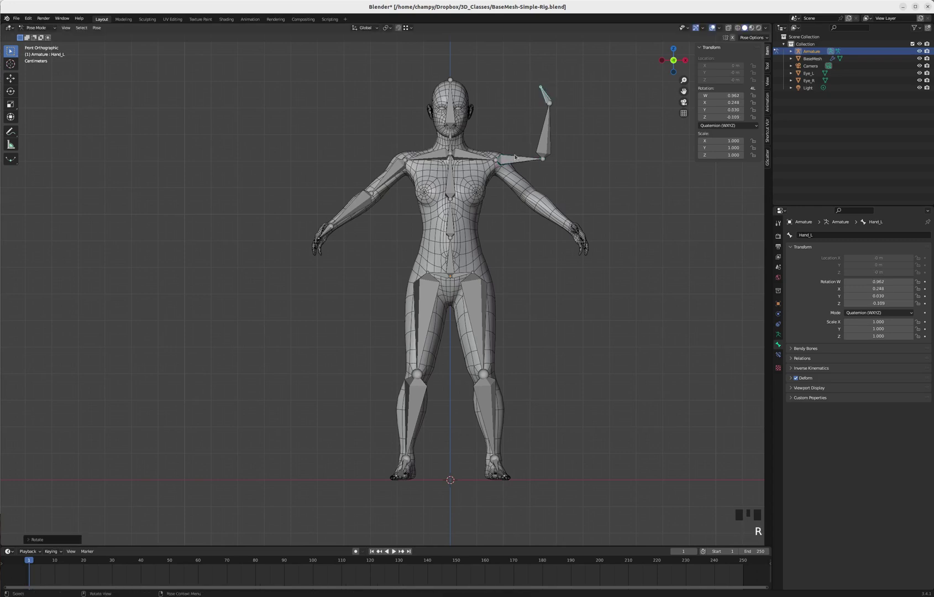
left_click(514, 157)
left_click(550, 143)
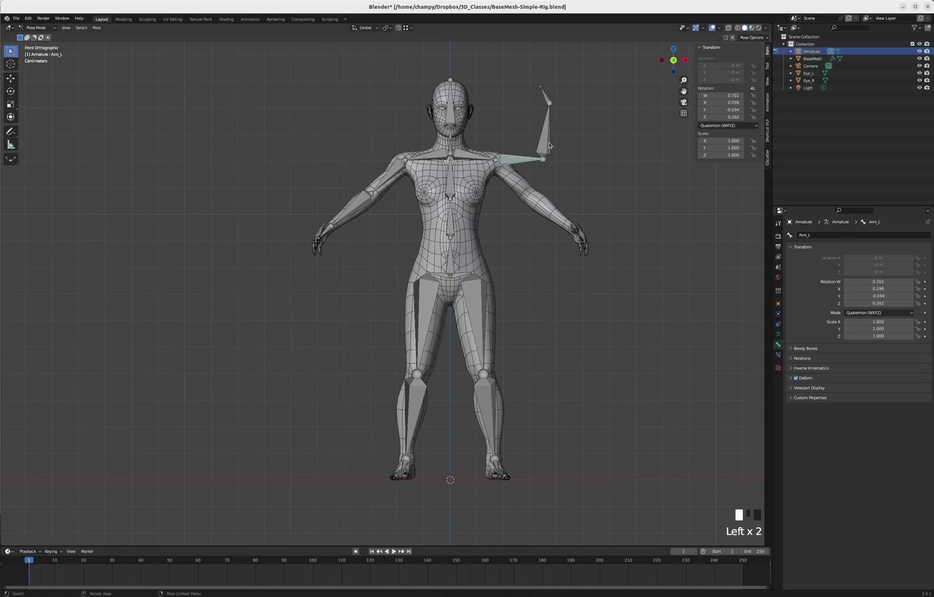
left_click(545, 94)
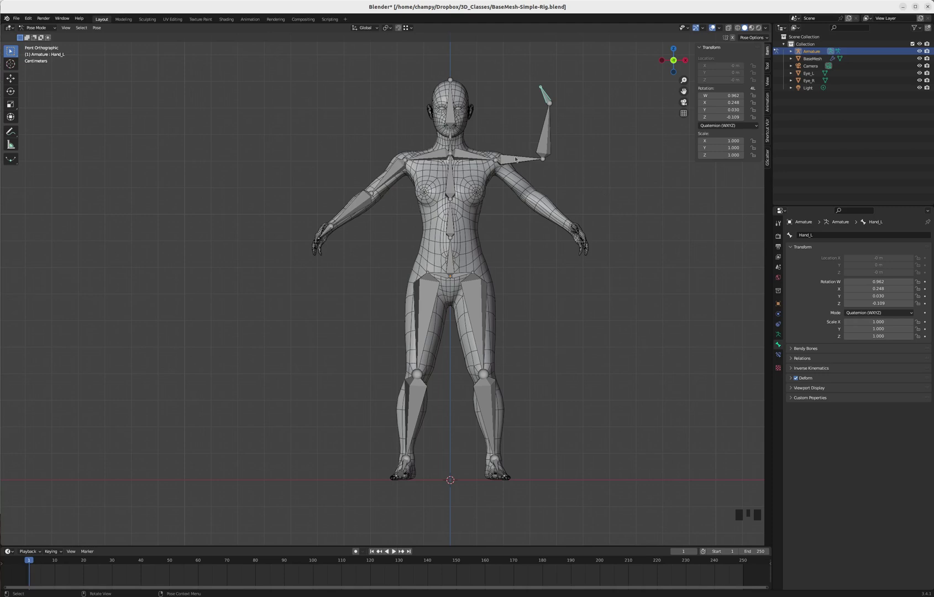
Clear all bone rotations back to rest pose with Alt+R and select the left forearm
key("a")
key("alt")
key("alt+r")
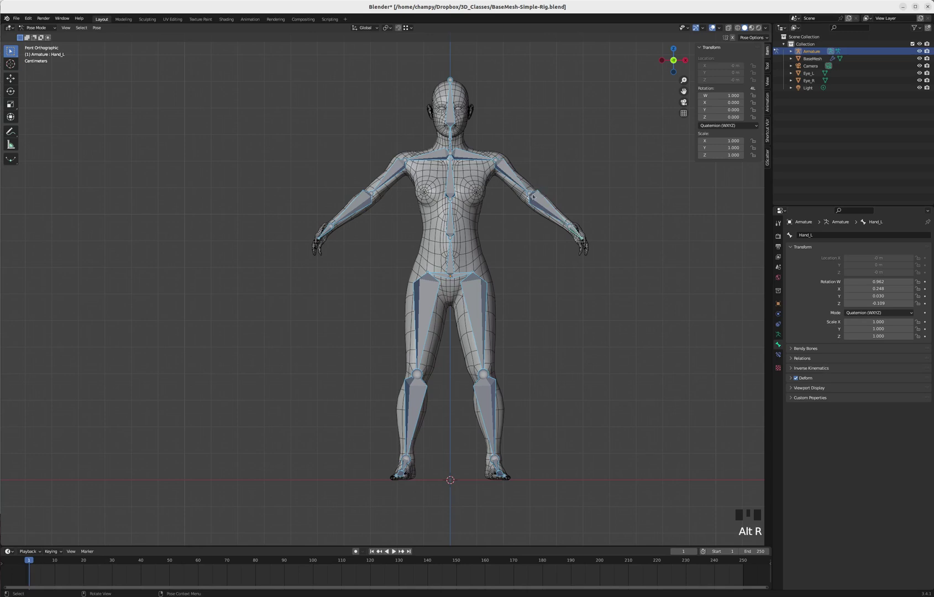
left_click(564, 219)
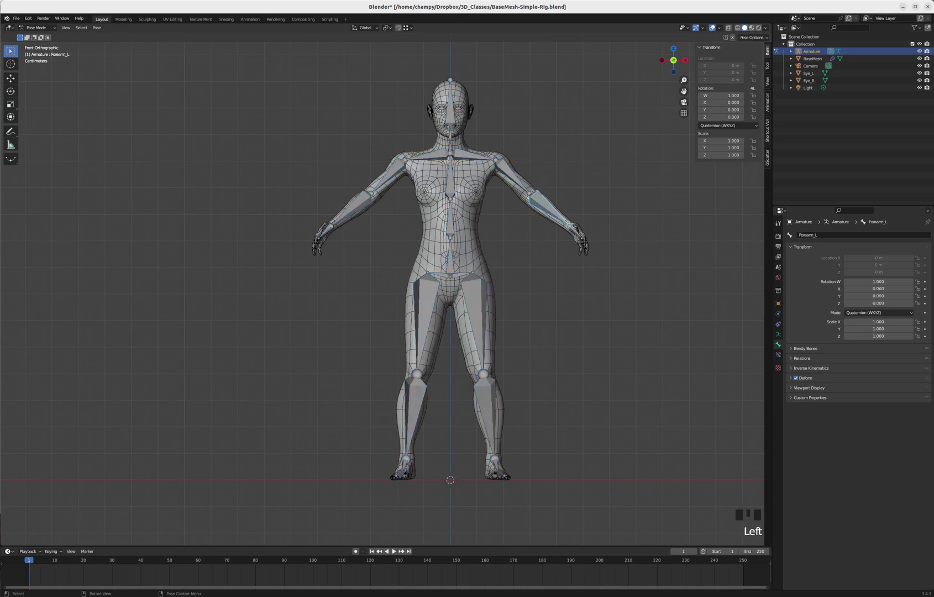
Orbit and zoom around the rig from the front view to inspect it
middle_click_drag(575, 226, 553, 239)
key("KP_1")
middle_click_drag(584, 184, 531, 167)
scroll(532, 167, "up", 5)
scroll(531, 185, "up", 5)
scroll(533, 191, "down", 7)
mouse_move(553, 198)
middle_mouse_down()
mouse_move(544, 194)
mouse_move(549, 201)
middle_mouse_up()
scroll(546, 171, "down", 3)
Inspect the rig from the right side view, zooming, then orbit back to face the front
key("KP_3")
scroll(505, 371, "up", 7)
scroll(513, 274, "down", 6)
scroll(500, 262, "down", 2)
scroll(514, 153, "up", 3)
middle_click_drag(469, 147, 573, 152)
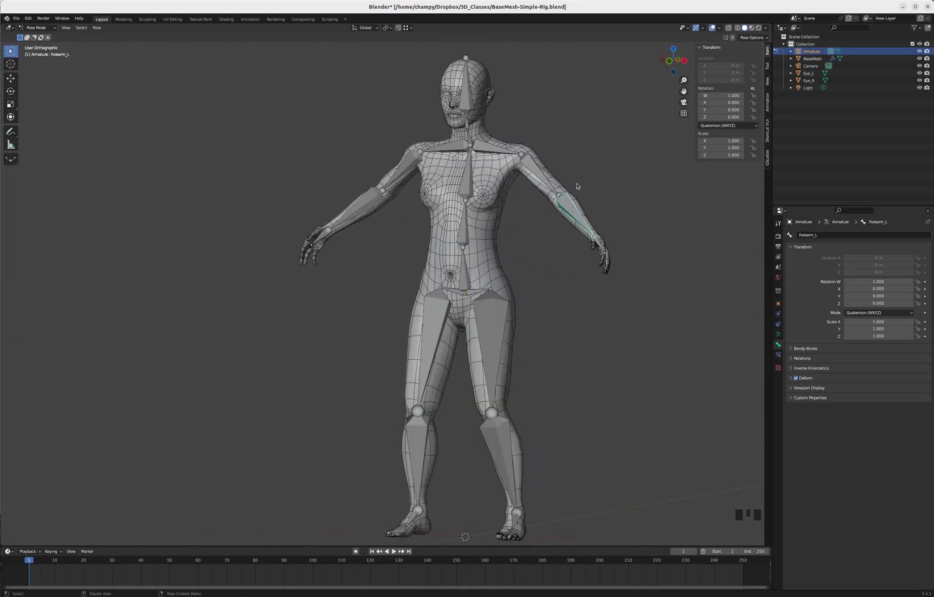
middle_click_drag(603, 209, 596, 216)
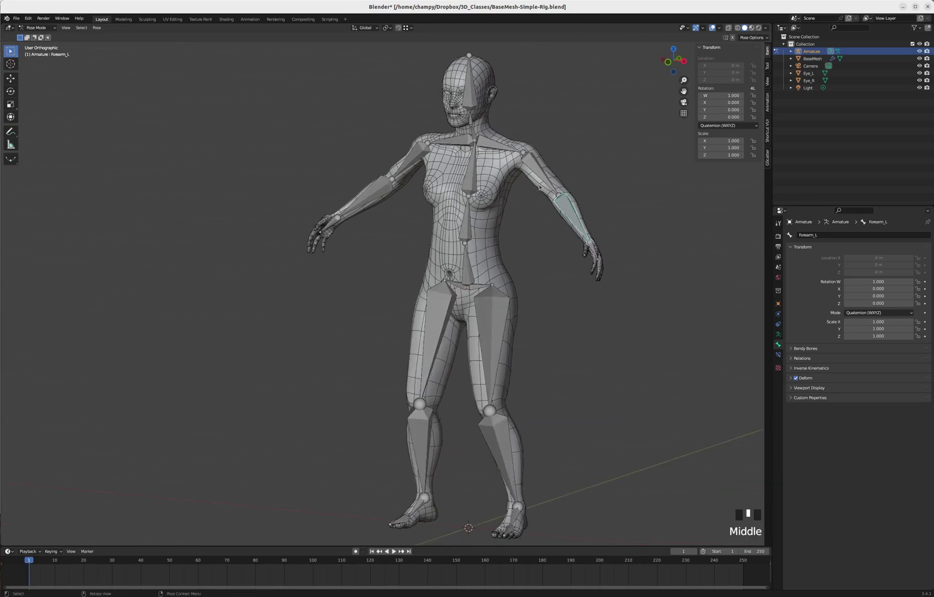
Deselect the forearm, switch the armature to Object Mode and select the BaseMesh
left_click(540, 189)
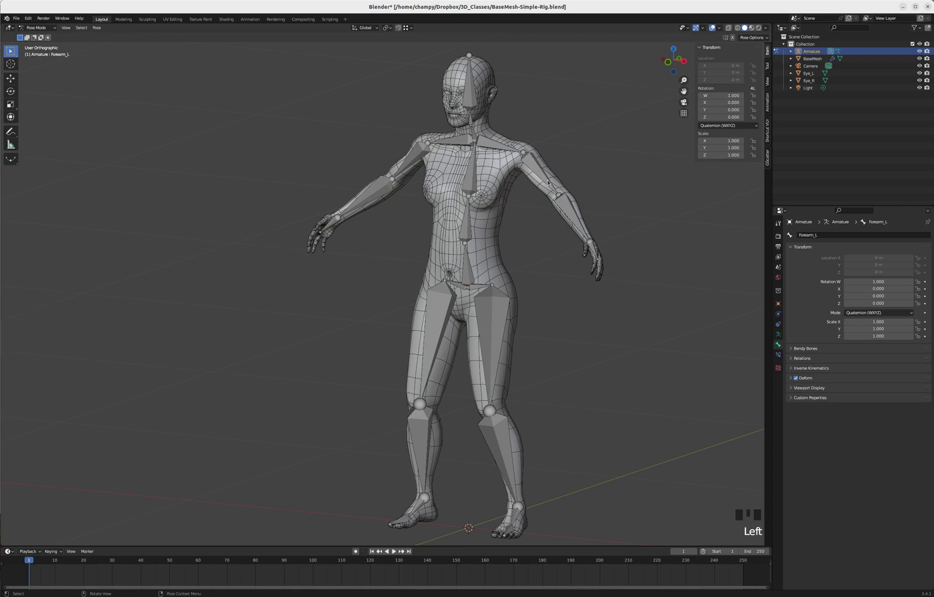
key("ctrl+Tab")
left_click(541, 181)
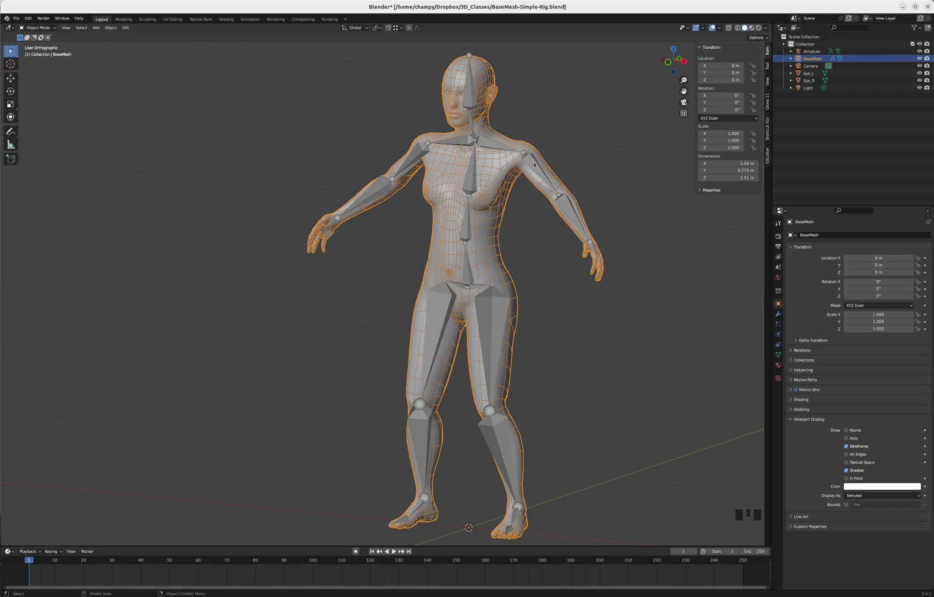
Parent BaseMesh to the Armature with Ctrl+P > With Automatic Weights
left_click(533, 165, "shift")
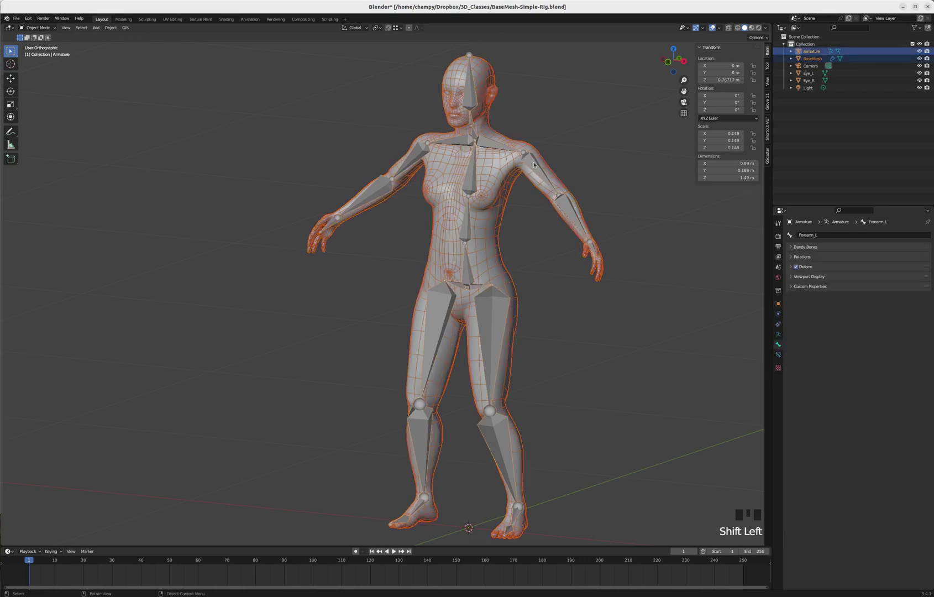
key("ctrl+p")
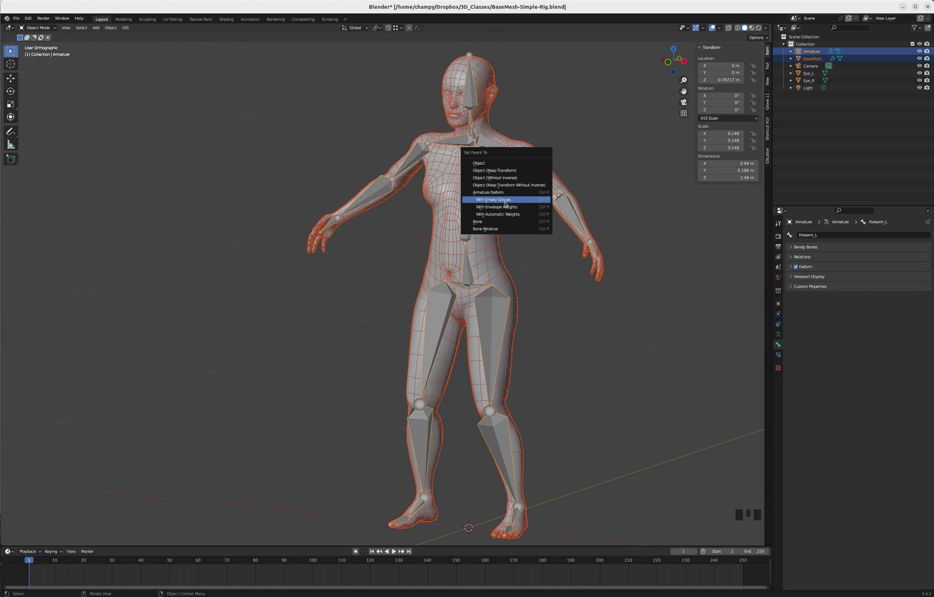
left_click(503, 215)
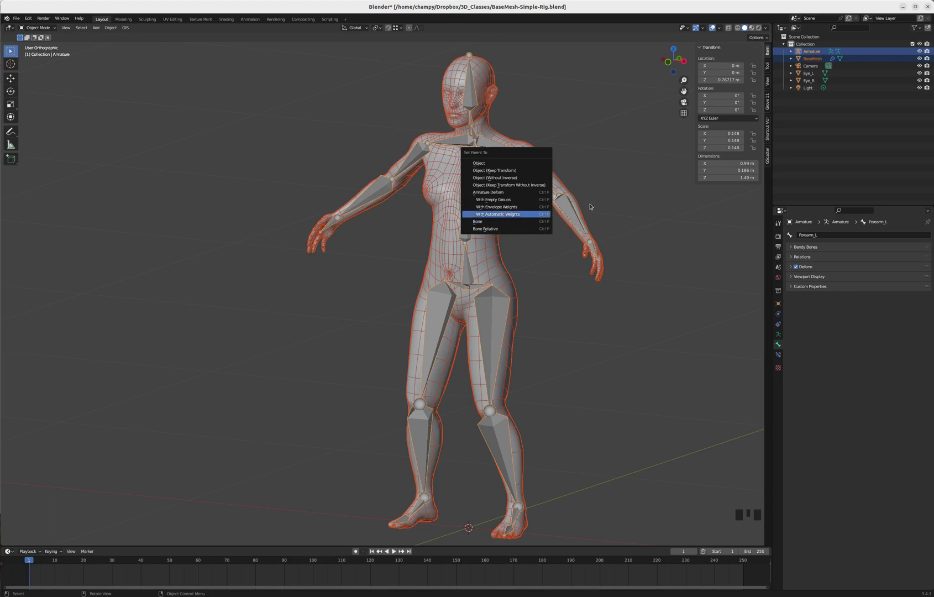
middle_click_drag(560, 222, 667, 293)
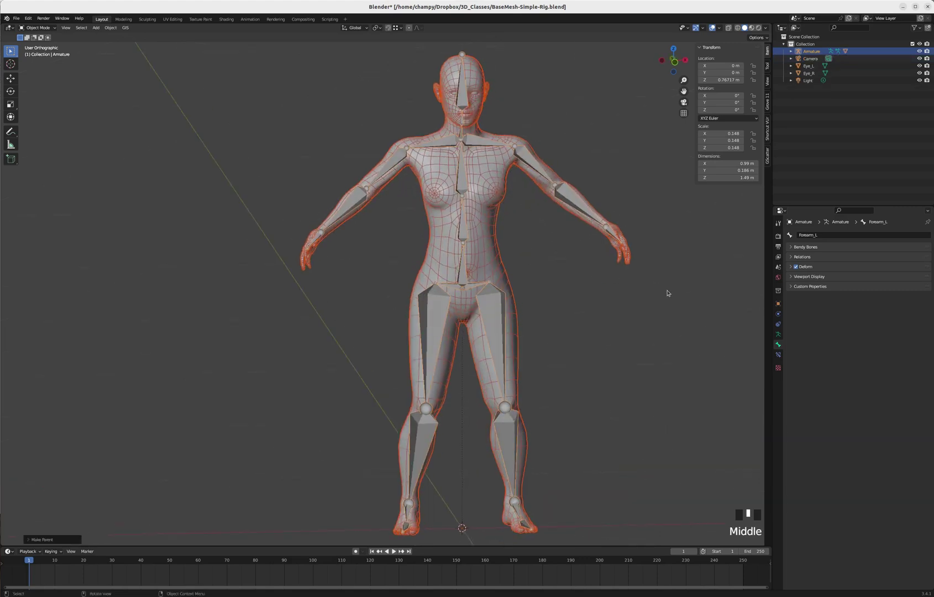
left_click(498, 227)
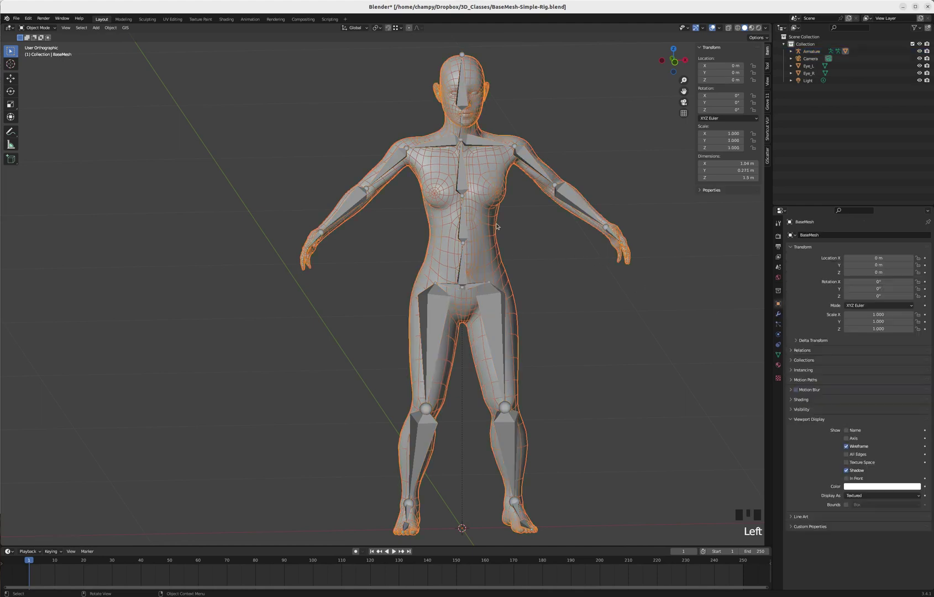
left_click(778, 355)
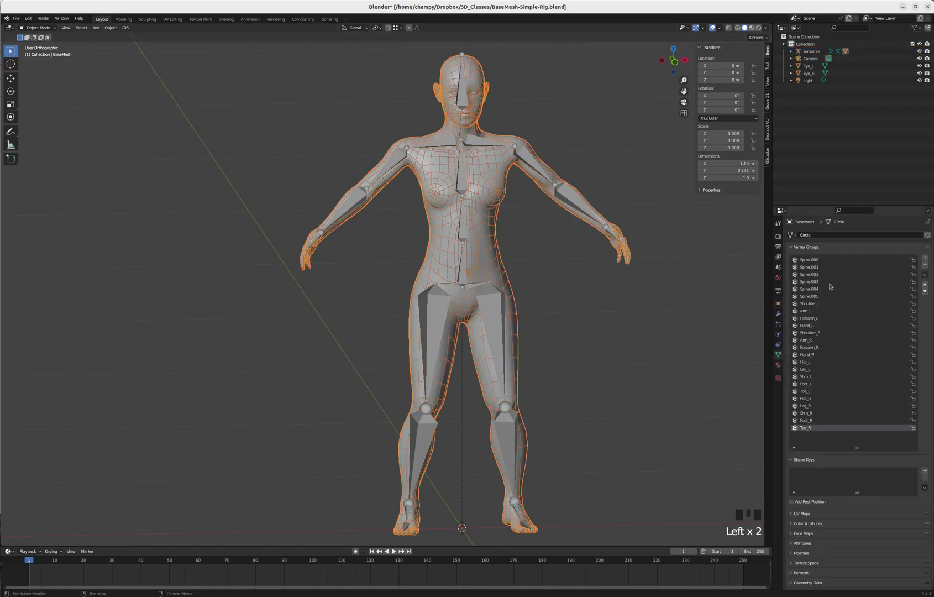
scroll(829, 290, "down", 3)
scroll(831, 298, "up", 3)
left_click(778, 314)
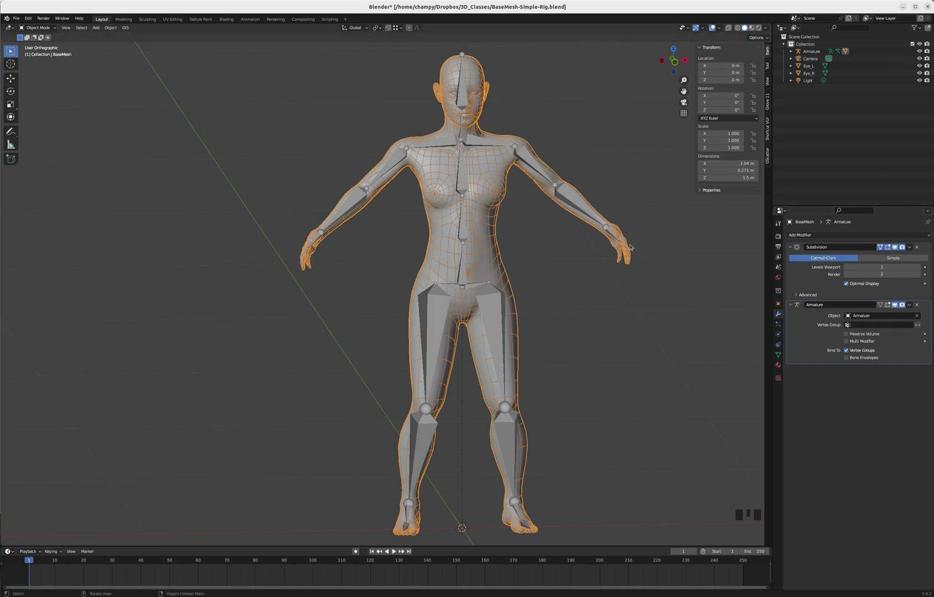
left_click(579, 207)
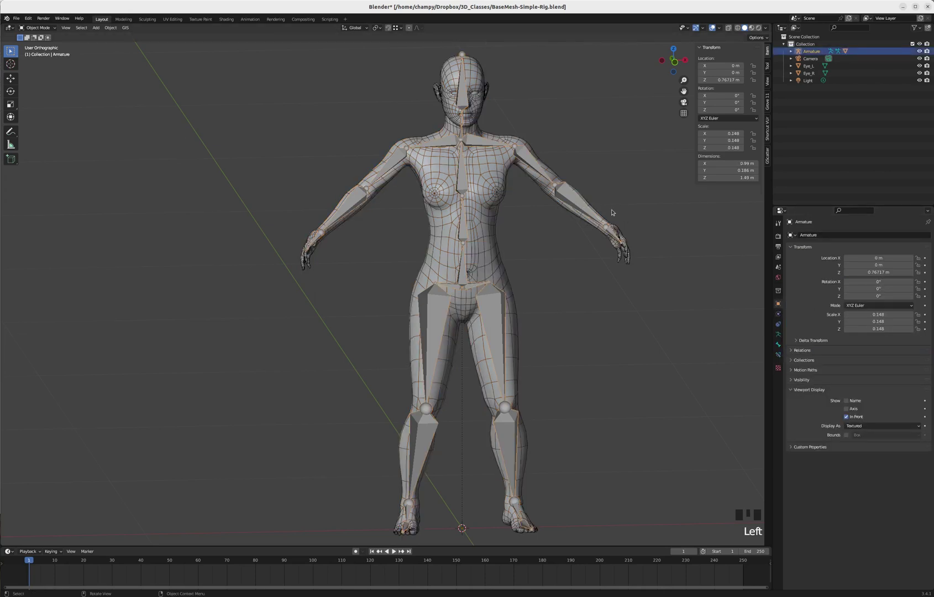
Enter Pose Mode in front view and test-rotate Forearm_L and Arm_L, cancelling both rotations
middle_click_drag(612, 211, 602, 208)
key("KP_1")
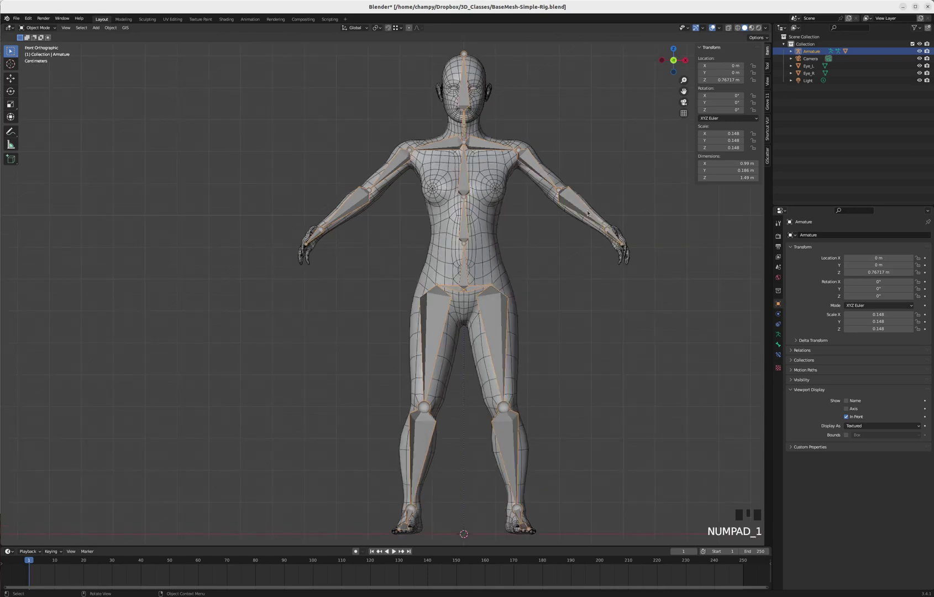
key("ctrl+Tab")
left_click(586, 214)
key("r")
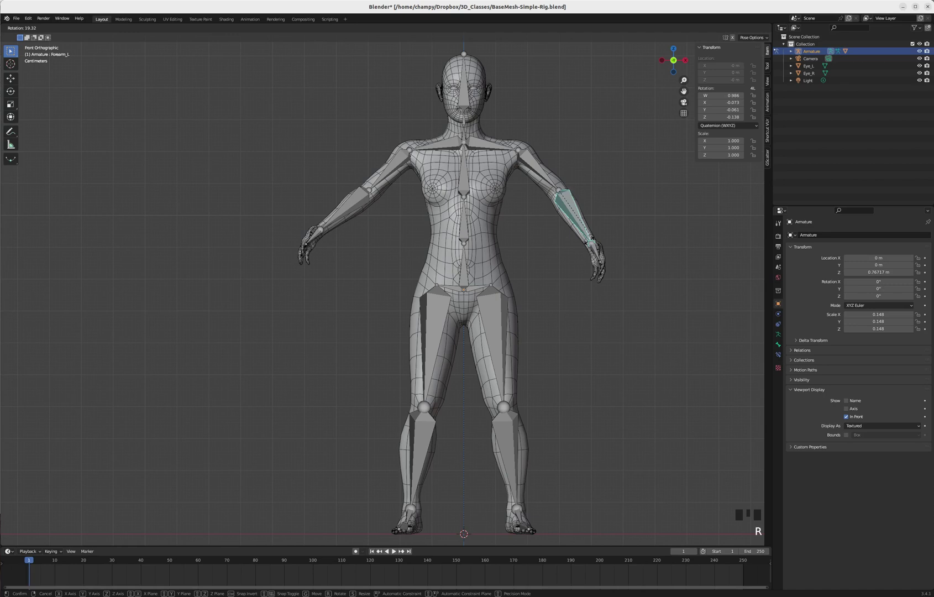
key("Escape")
left_click(537, 164)
key("r")
key("Escape")
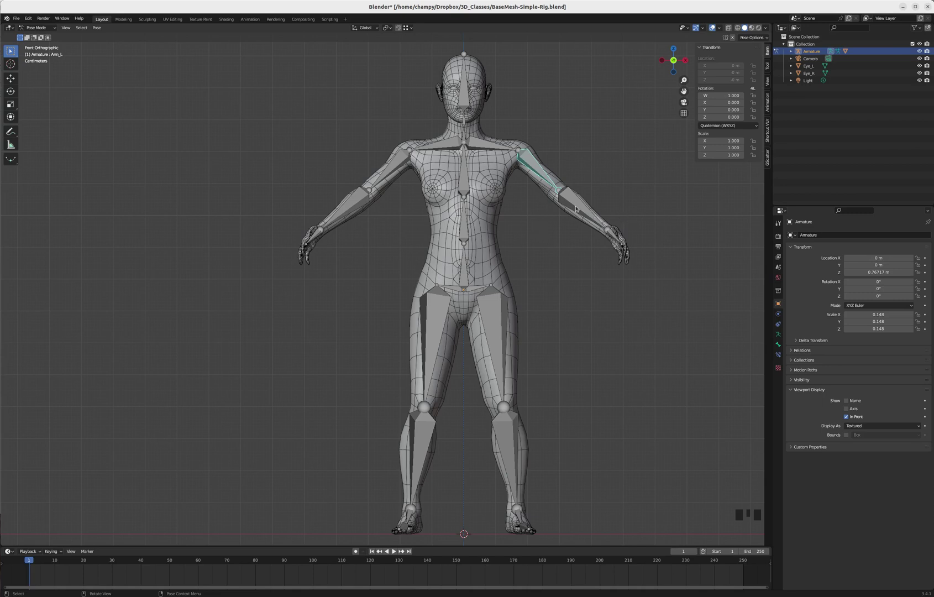
Enter Edit Mode, select the left forearm bone in right side view and show the active tool settings
key("Tab")
key("KP_3")
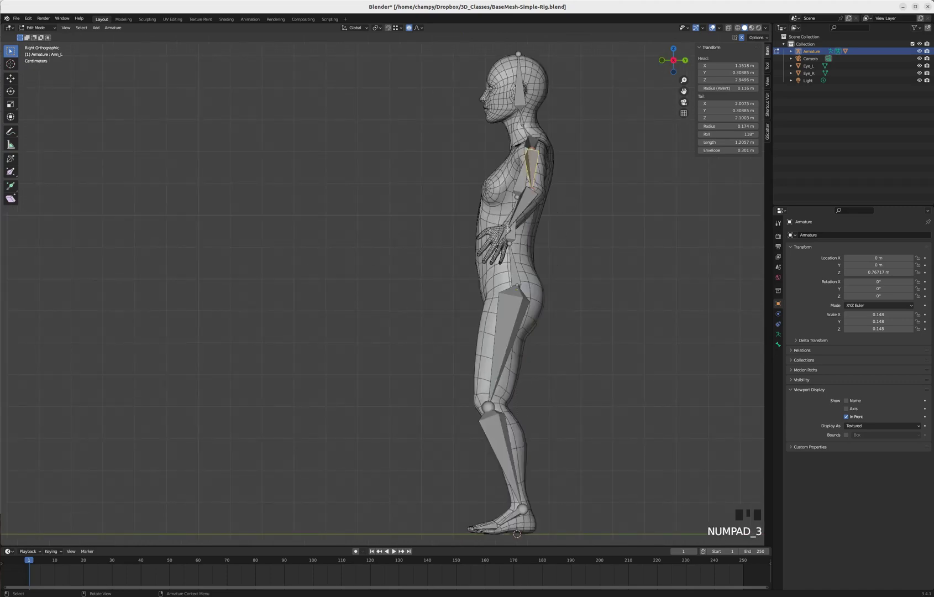
left_click(527, 202)
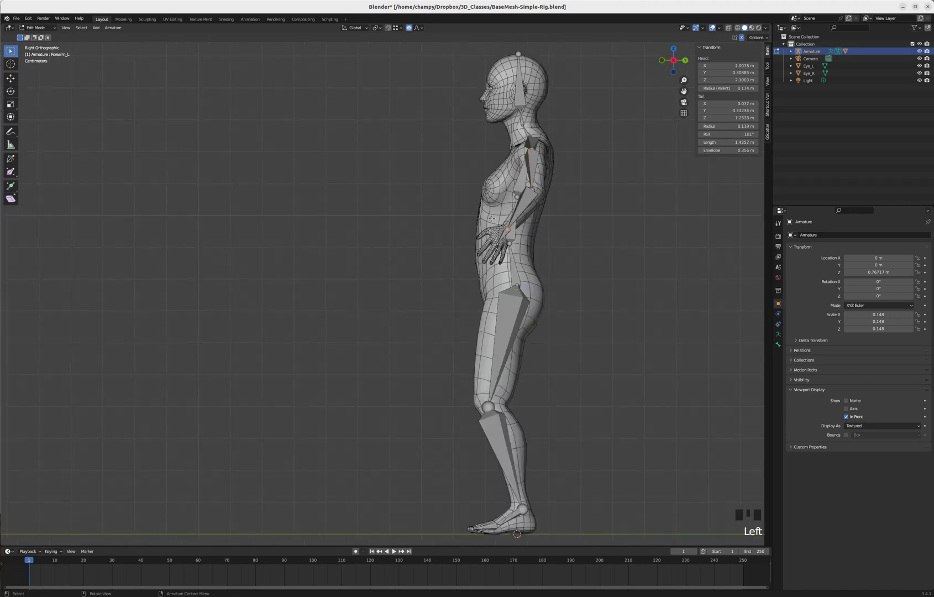
scroll(491, 220, "up", 1)
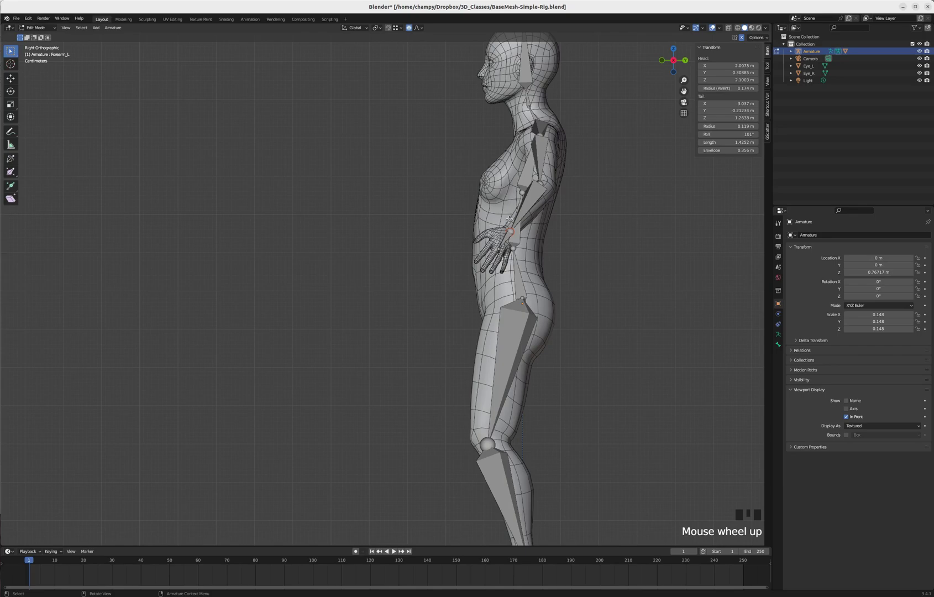
mouse_move(509, 221)
middle_mouse_down()
mouse_move(553, 266)
mouse_move(512, 234)
middle_mouse_up()
scroll(510, 233, "up", 8)
scroll(491, 212, "down", 5)
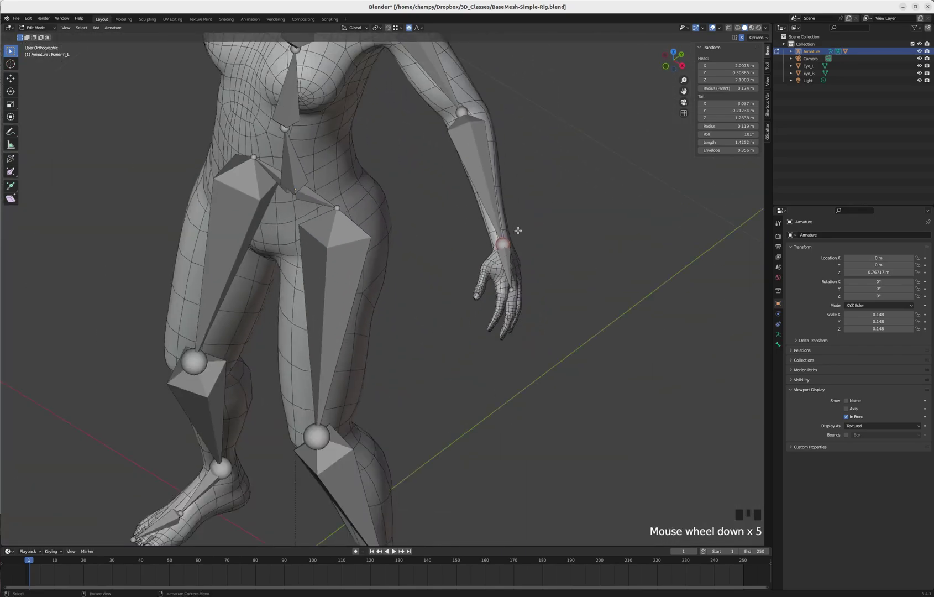
key("KP_3")
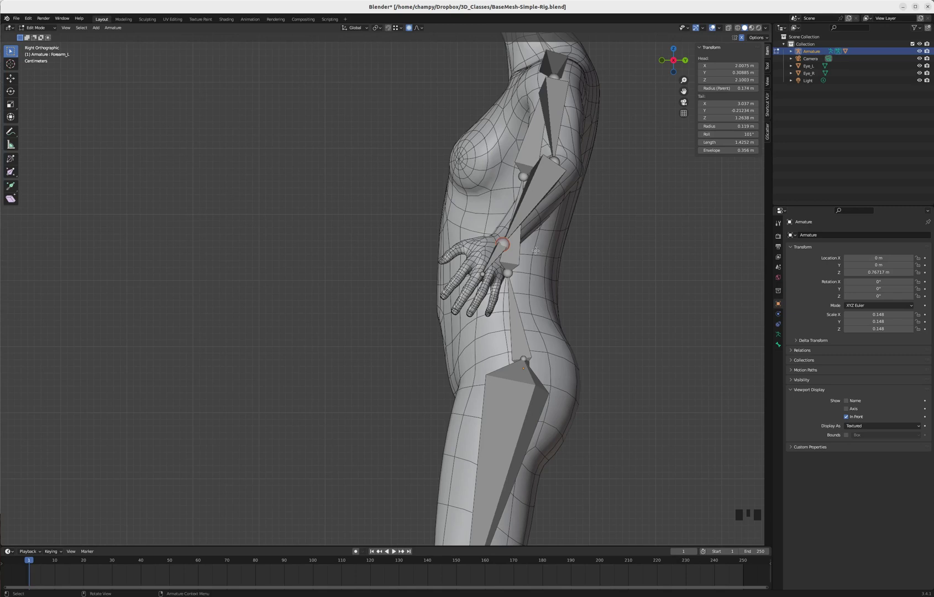
left_click(778, 223)
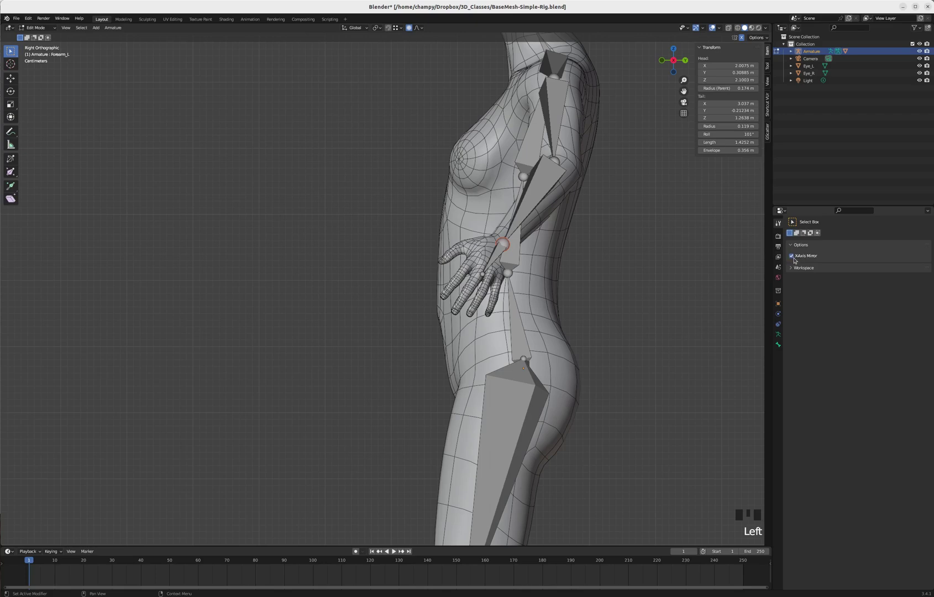
Extrude a new bone from the left forearm's wrist end and select its right-wrist mirror copy
key("e")
left_click(584, 248)
middle_click_drag(616, 226, 597, 242)
scroll(424, 271, "down", 3)
scroll(578, 194, "up", 3)
left_click(578, 194)
Rename the new left wrist bone to Ctrl_IK_Hand_L in the Bone properties
left_click(422, 301)
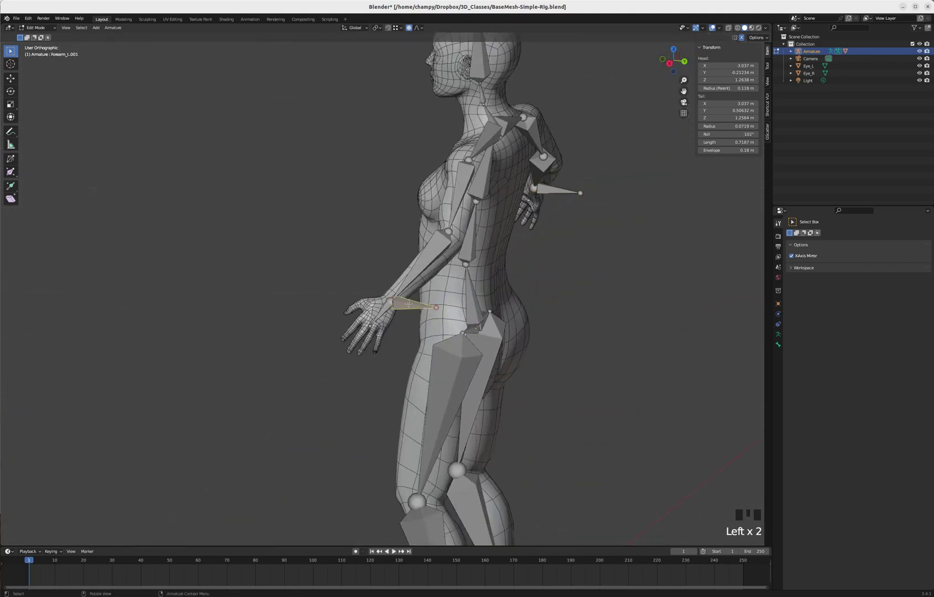
left_click(409, 303)
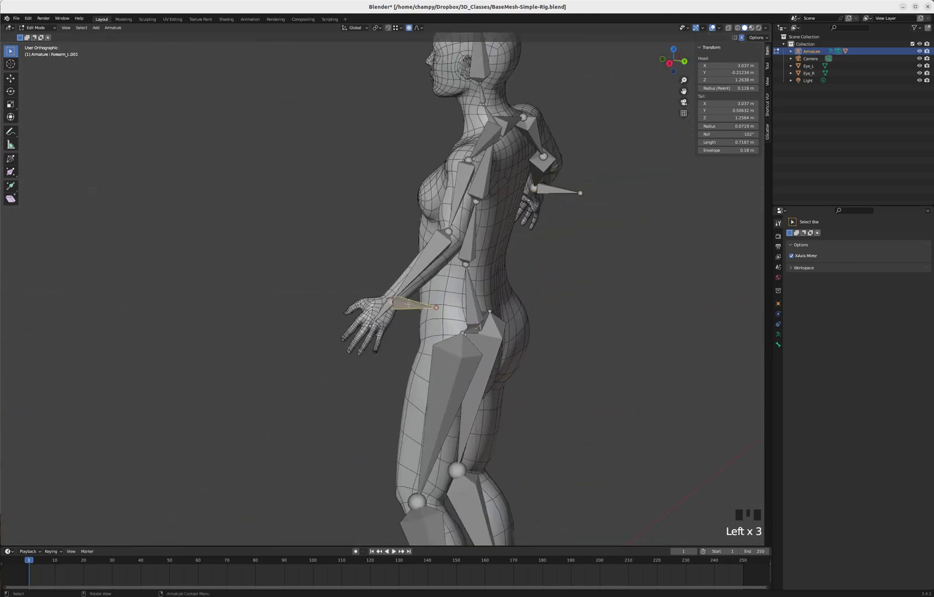
left_click(779, 344)
left_click(822, 235)
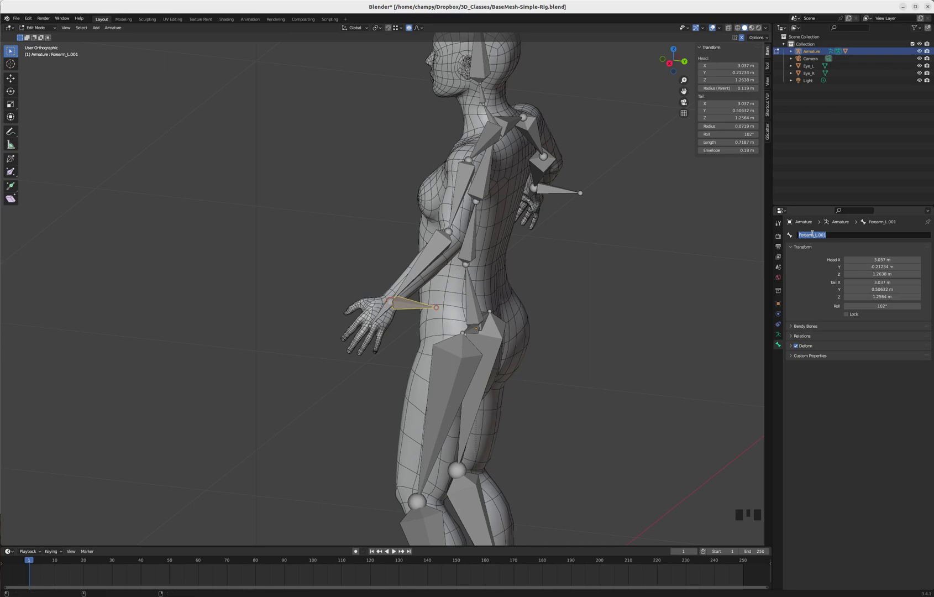
type("c")
type("trl_IK_Hand_L")
key("Return")
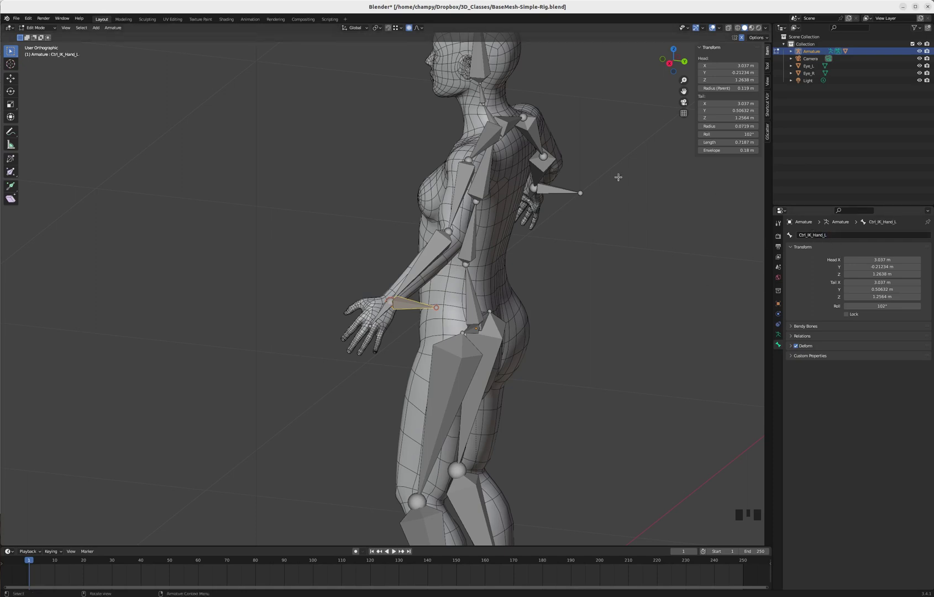
Rename the right wrist bone to Ctrl_IK_Hand_R, then reselect Ctrl_IK_Hand_L
left_click(560, 194)
left_click(815, 235)
type("Ctrl")
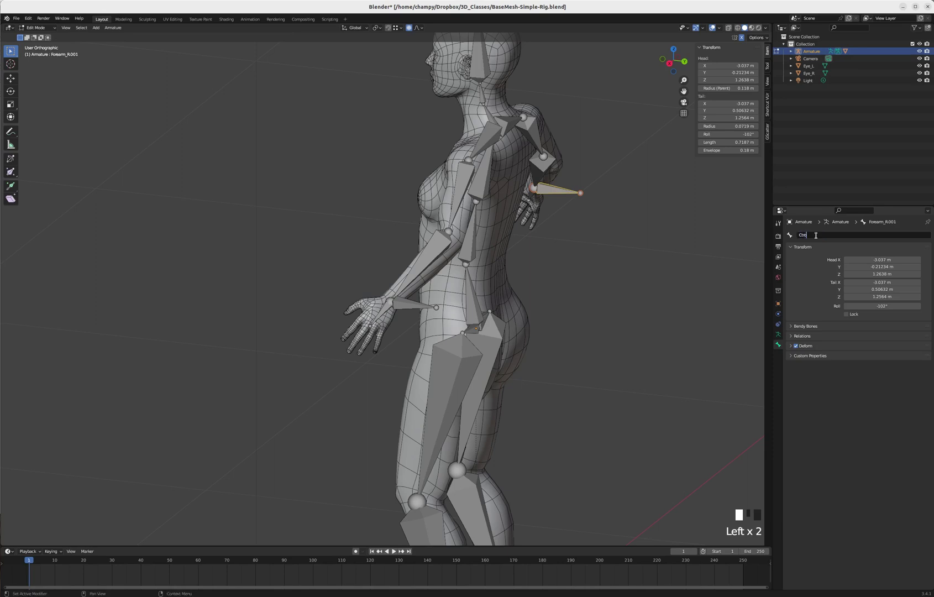
key("BackSpace")
type("trl_IK_Rand_R")
key("Return")
left_click(420, 306)
Grab the Ctrl_IK_Hand_L bone and inspect it from the right side and a three-quarter angle
key("g")
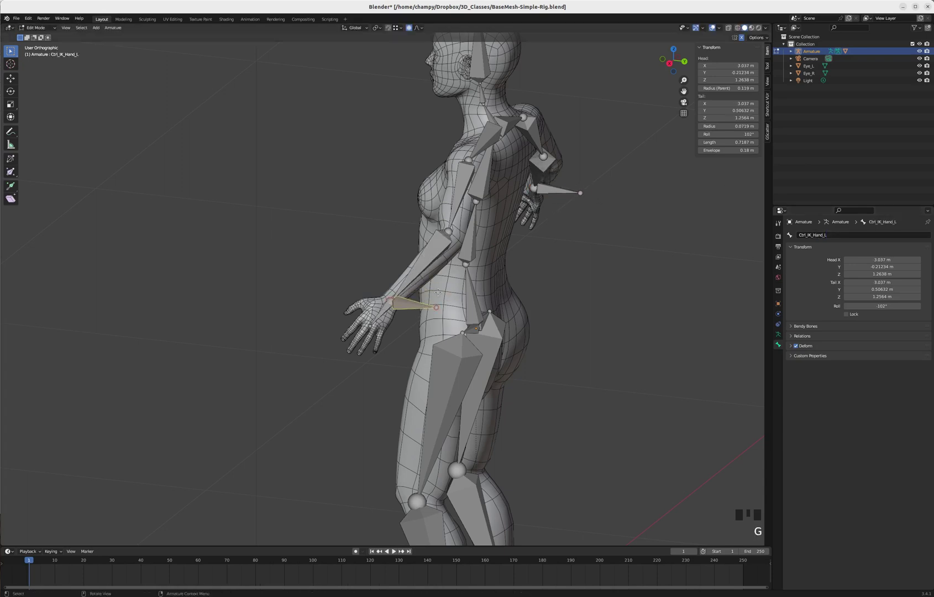
key("KP_3")
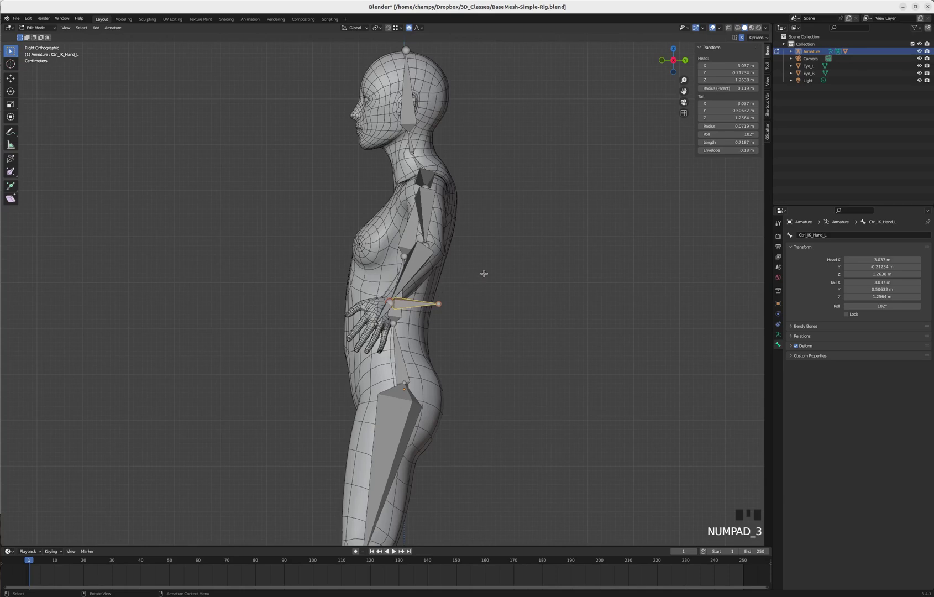
middle_click_drag(484, 273, 424, 290)
scroll(530, 309, "down", 2)
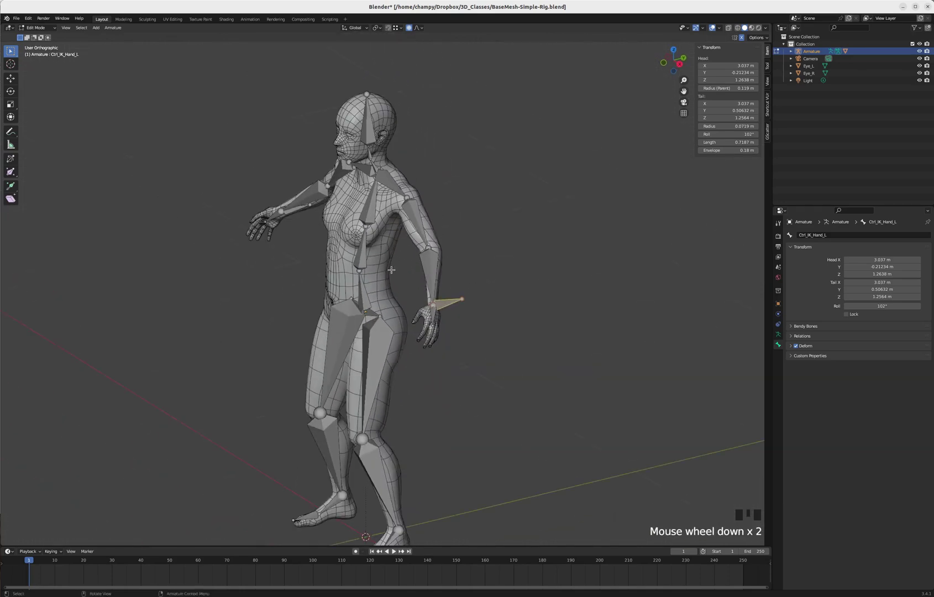
scroll(392, 270, "up", 4)
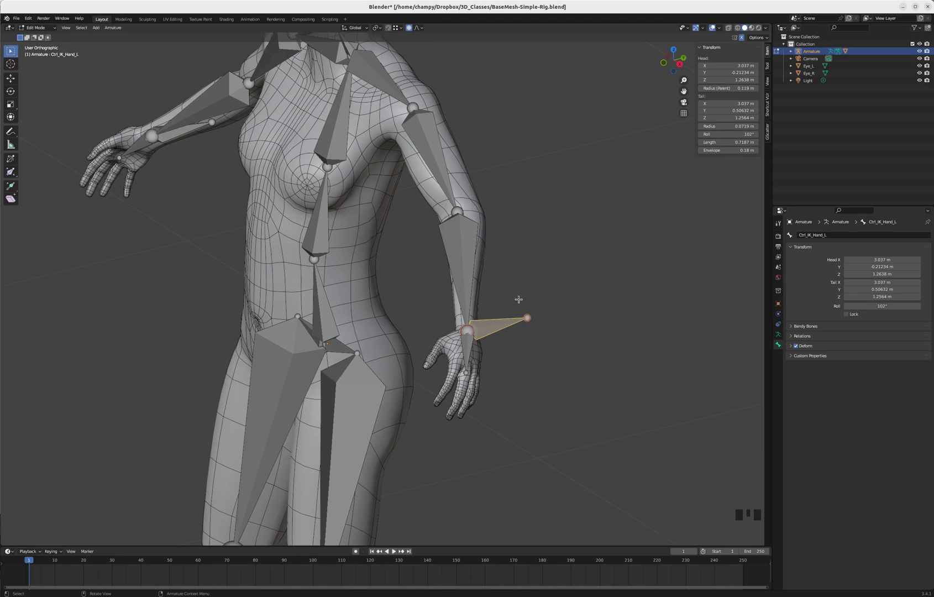
scroll(555, 326, "down", 2)
scroll(480, 275, "up", 1)
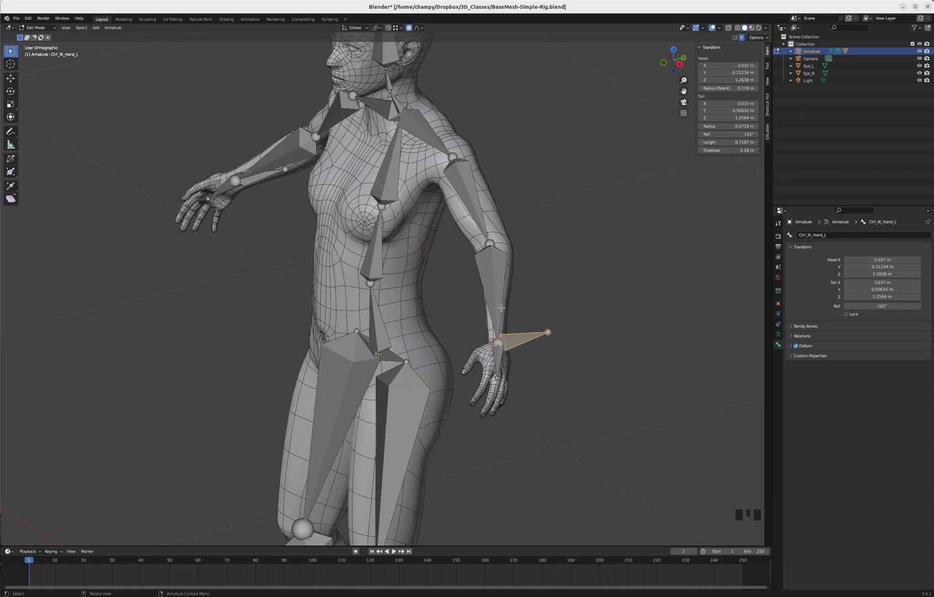
Switch to Pose Mode and add an Inverse Kinematics constraint to the left forearm bone
key("ctrl+Tab")
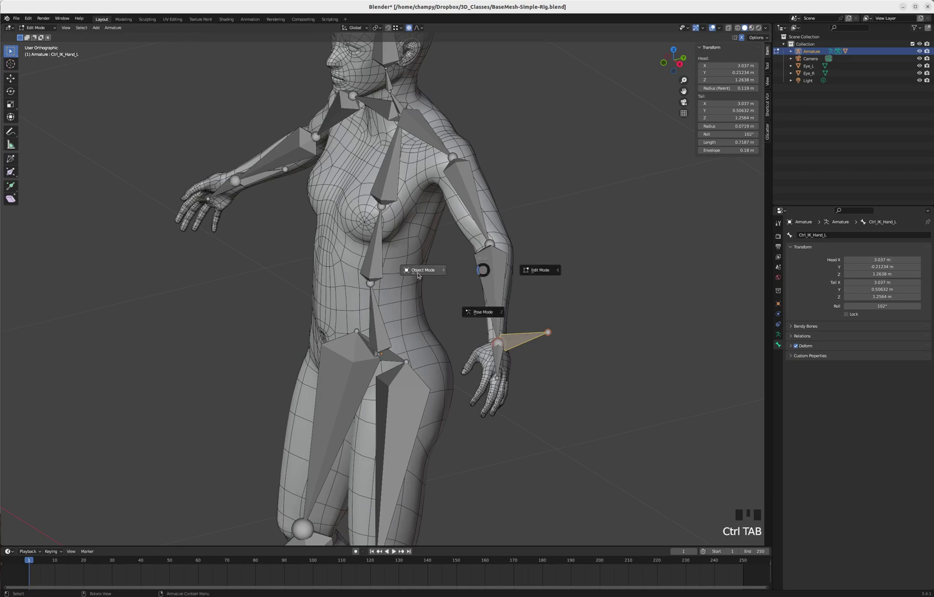
left_click(499, 274)
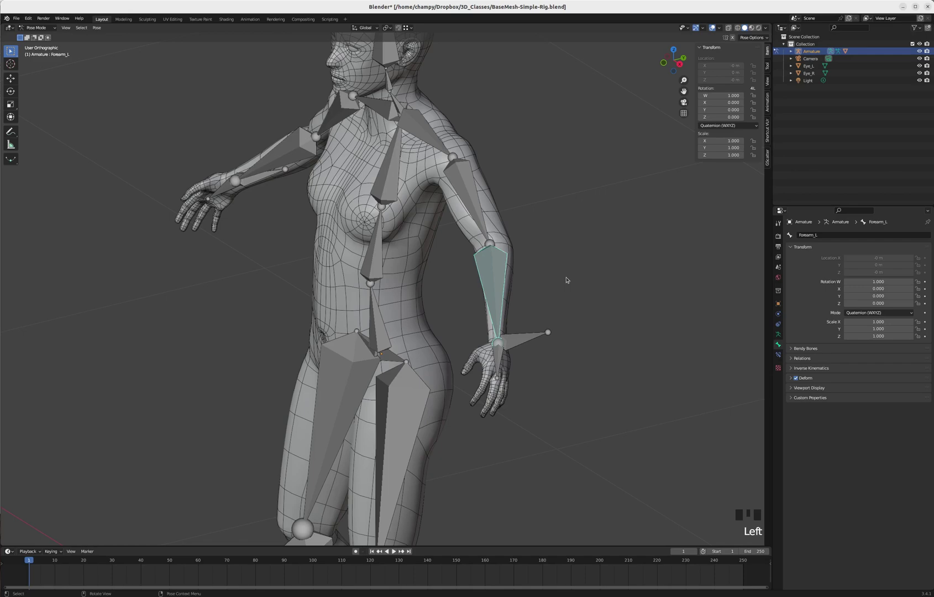
middle_click_drag(567, 280, 510, 286)
middle_click_drag(566, 298, 529, 319)
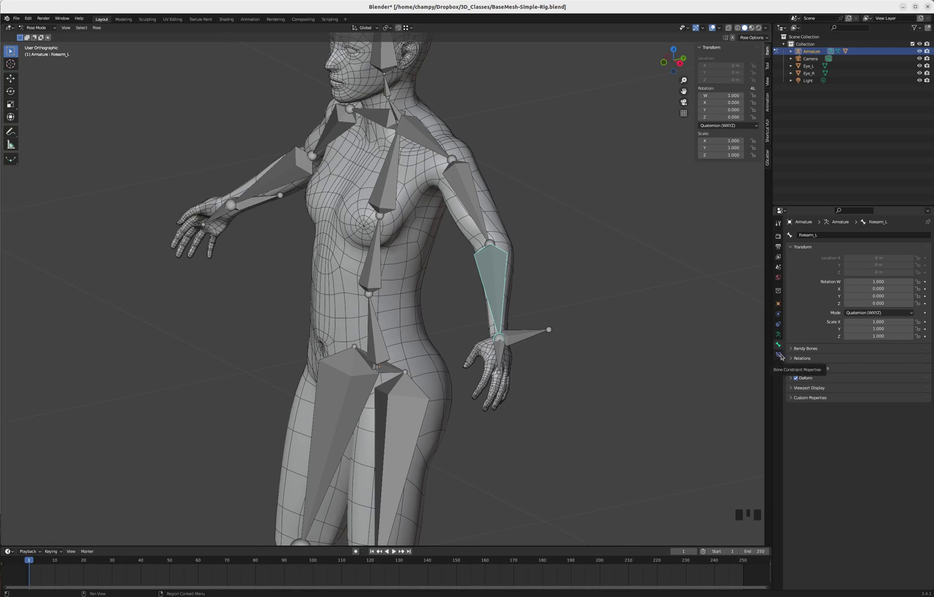
left_click(780, 357)
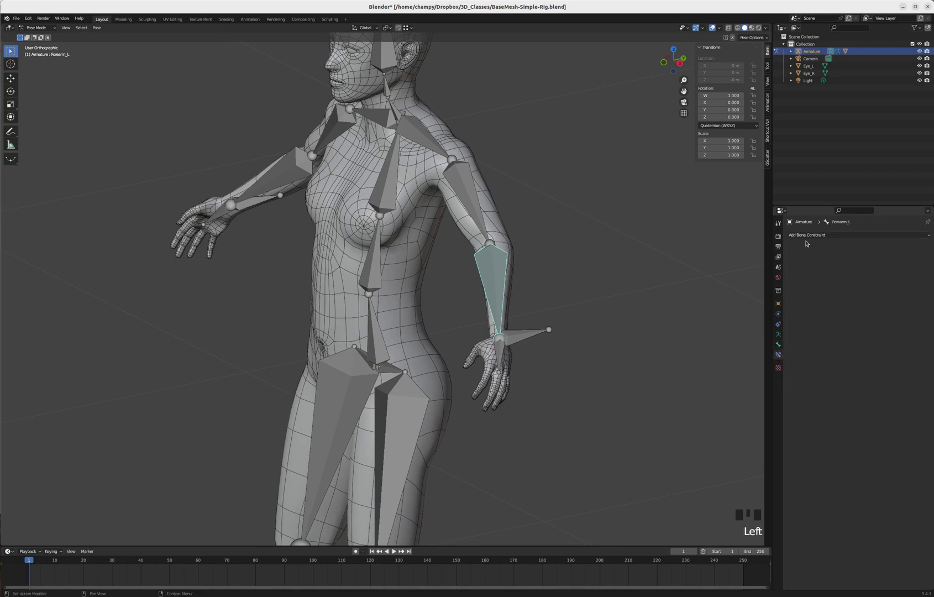
left_click(834, 235)
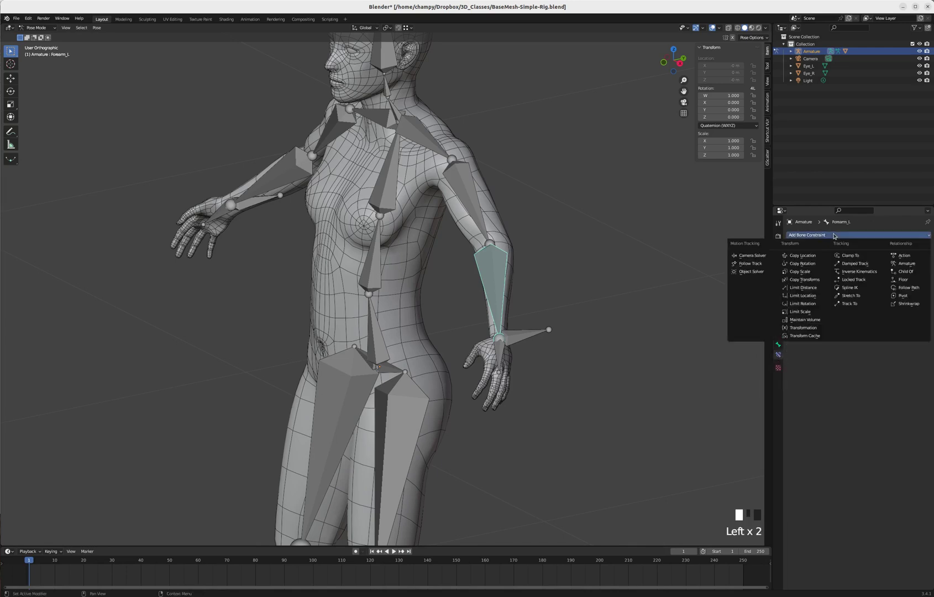
left_click(860, 272)
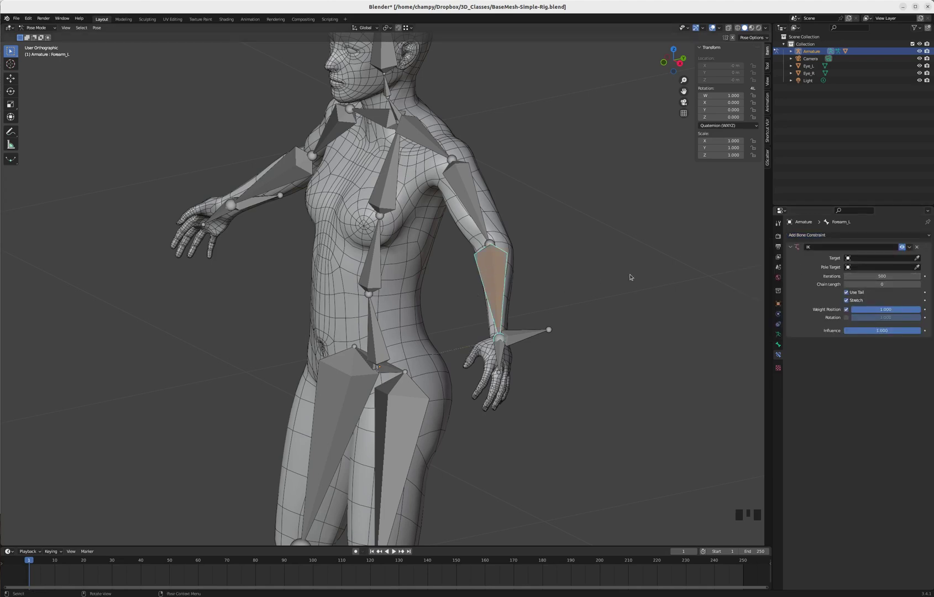
Set the IK target to the Armature with bone Ctrl_IK_Hand_L
left_click(918, 258)
left_click(489, 203)
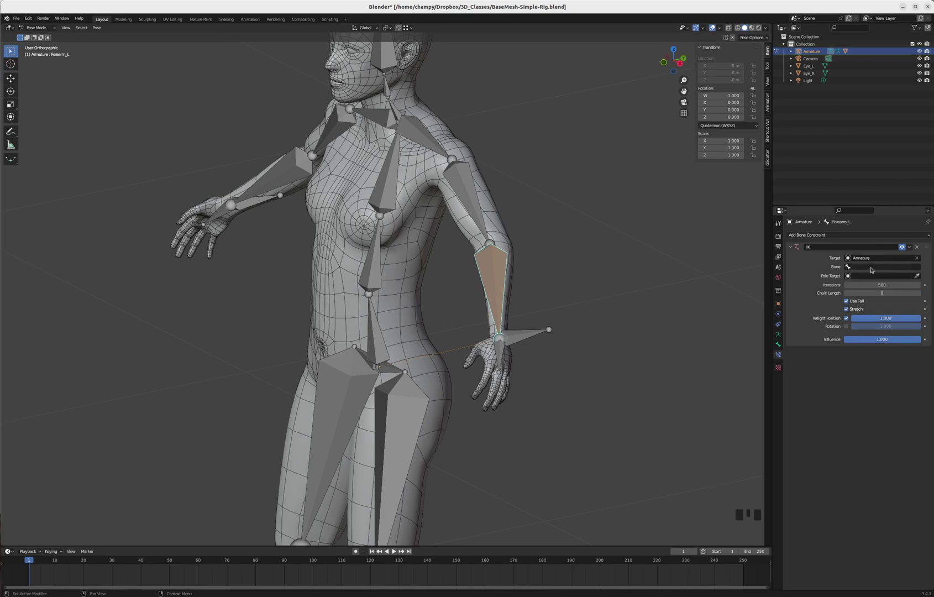
left_click(873, 267)
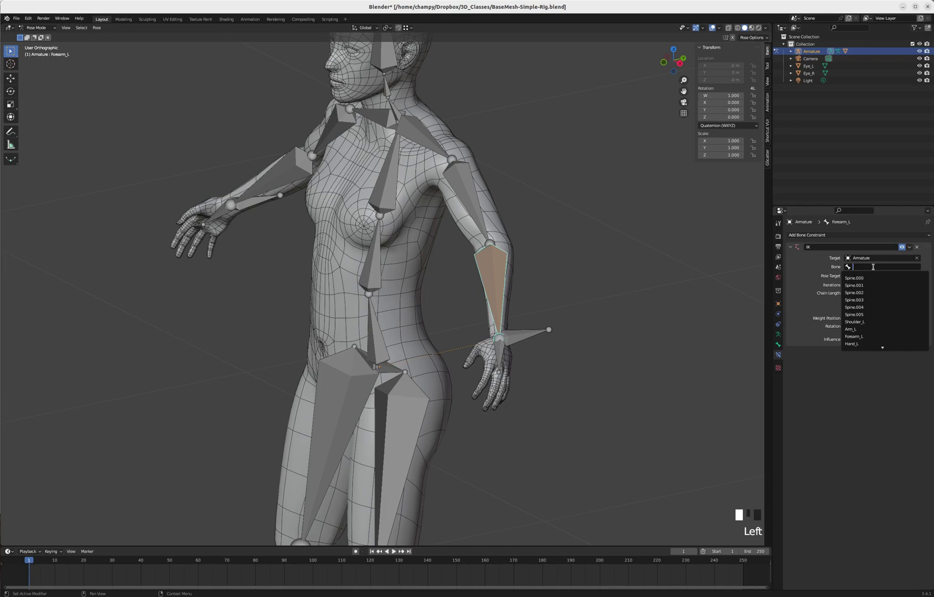
type("ct")
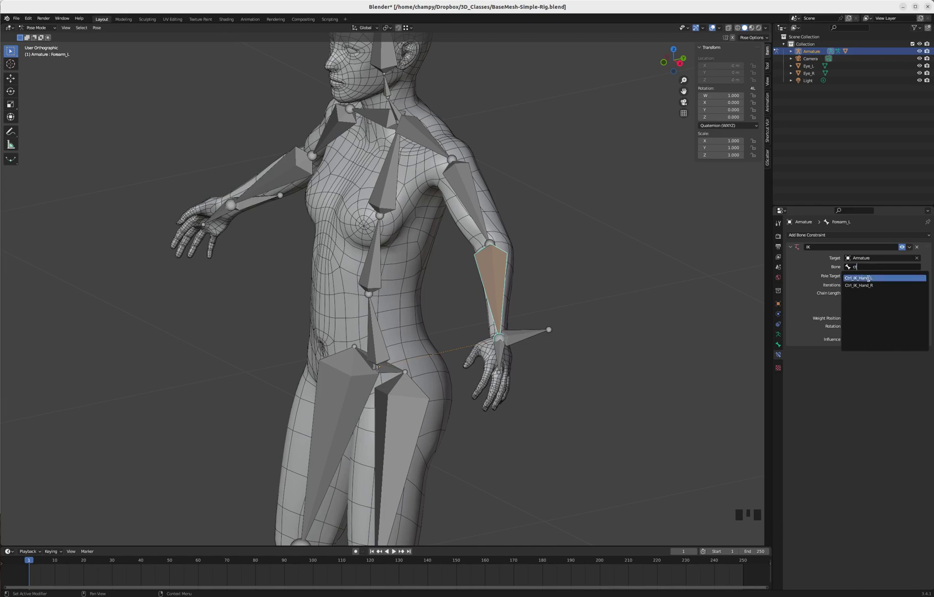
left_click(866, 278)
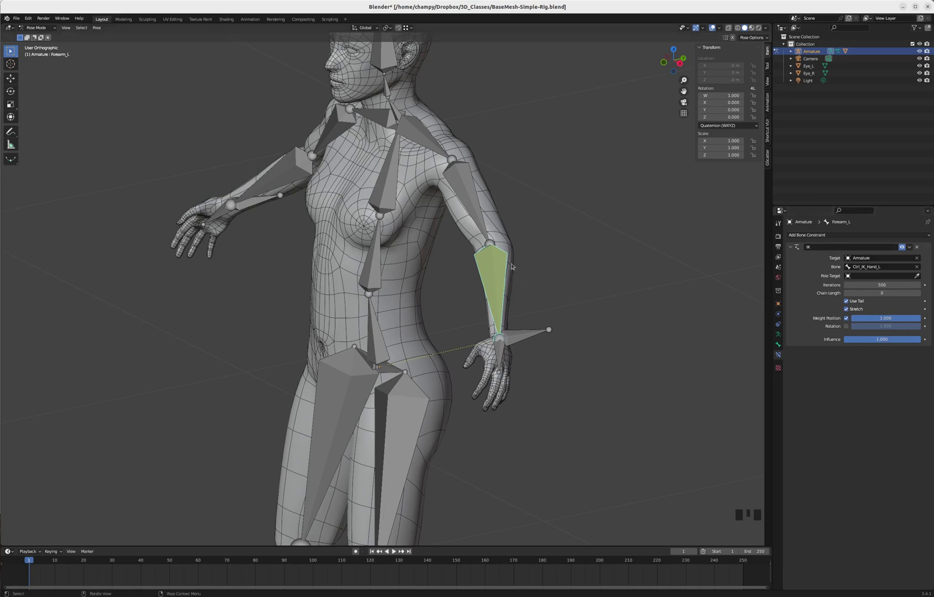
Raise the forearm IK Chain Length from 0 to 2, orbiting to check the arm
middle_click_drag(498, 273, 529, 275)
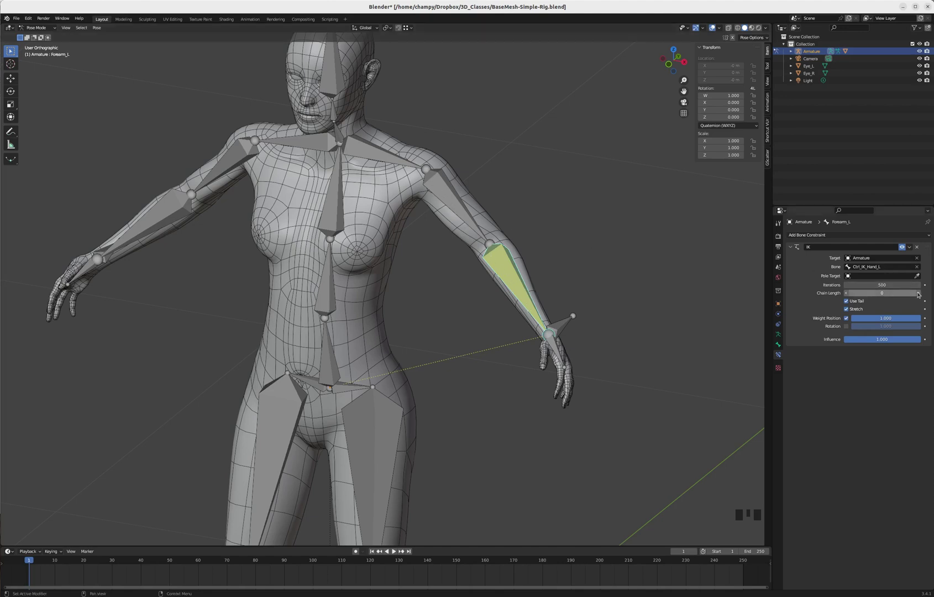
left_click(918, 293)
middle_click_drag(584, 293, 467, 210)
left_click(916, 293)
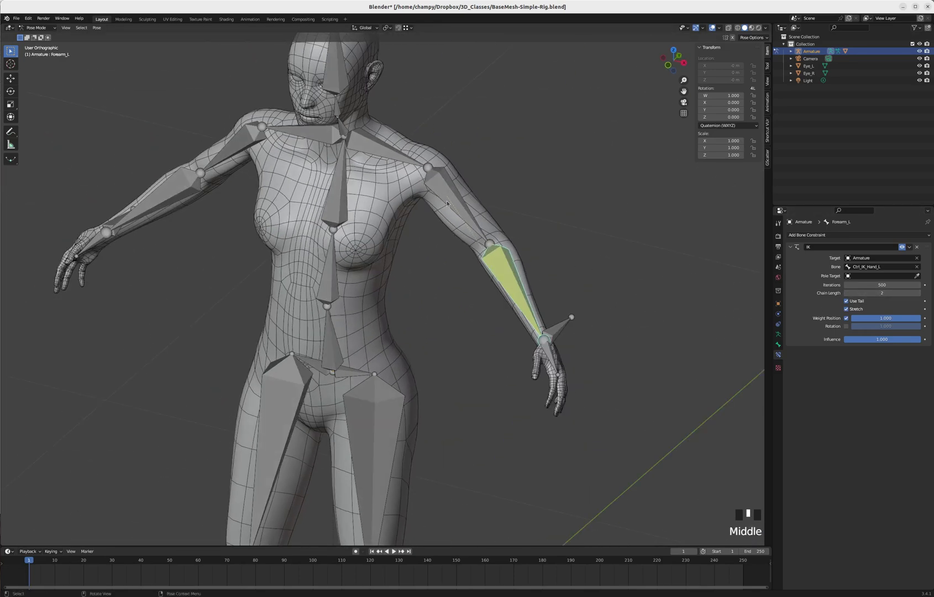
middle_click_drag(540, 340, 502, 352)
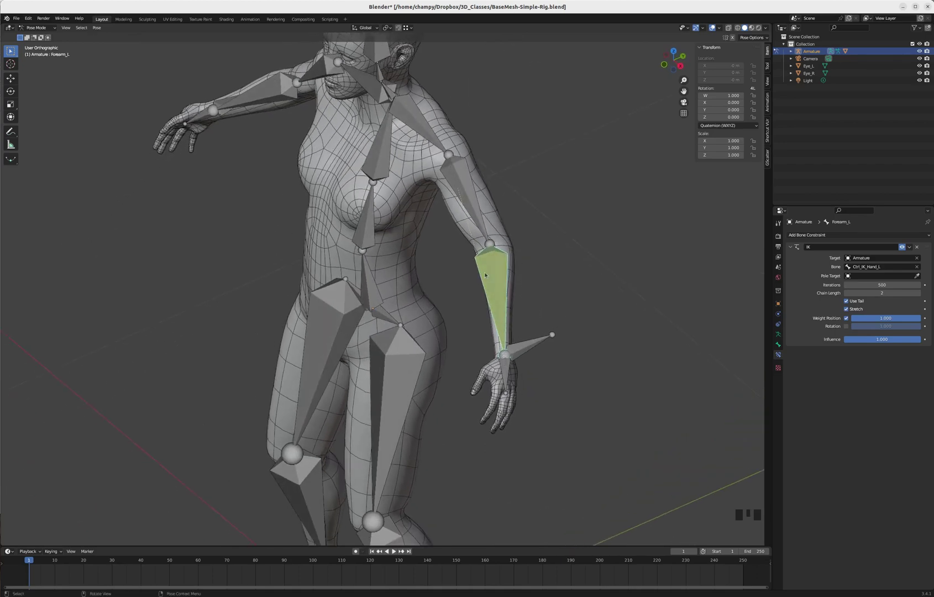
scroll(554, 295, "down", 2)
middle_click_drag(573, 305, 534, 304)
scroll(531, 302, "up", 2)
scroll(530, 302, "up", 1)
scroll(541, 314, "down", 1)
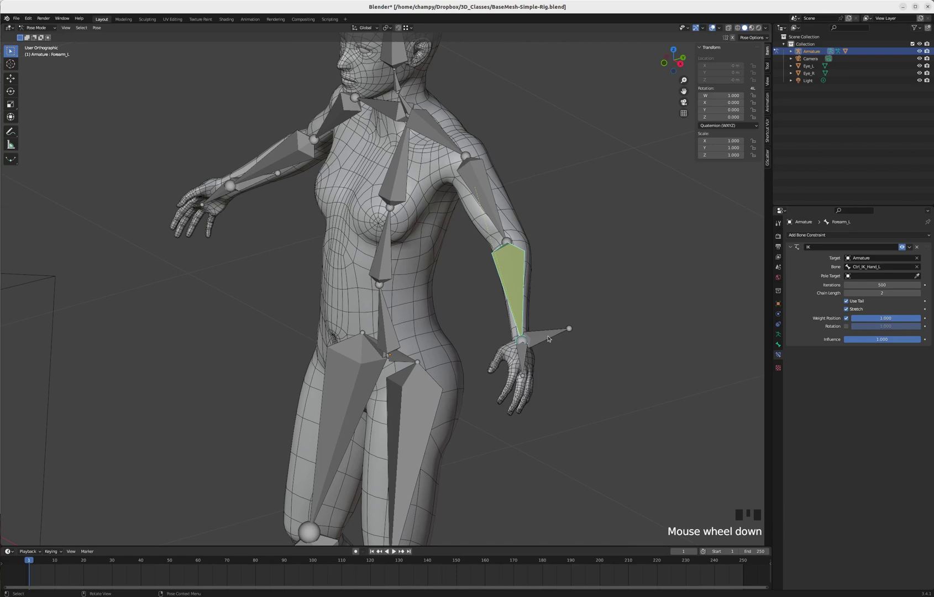
Rotate the Ctrl_IK_Hand_L control bone to test the forearm IK, checking from the side
left_click(548, 338)
key("r")
left_click(546, 294)
mouse_move(565, 315)
middle_mouse_down()
mouse_move(624, 318)
mouse_move(553, 315)
middle_mouse_up()
scroll(536, 318, "up", 2)
Reselect the left forearm and the hand control bone, then start moving the control bone
left_click(506, 273)
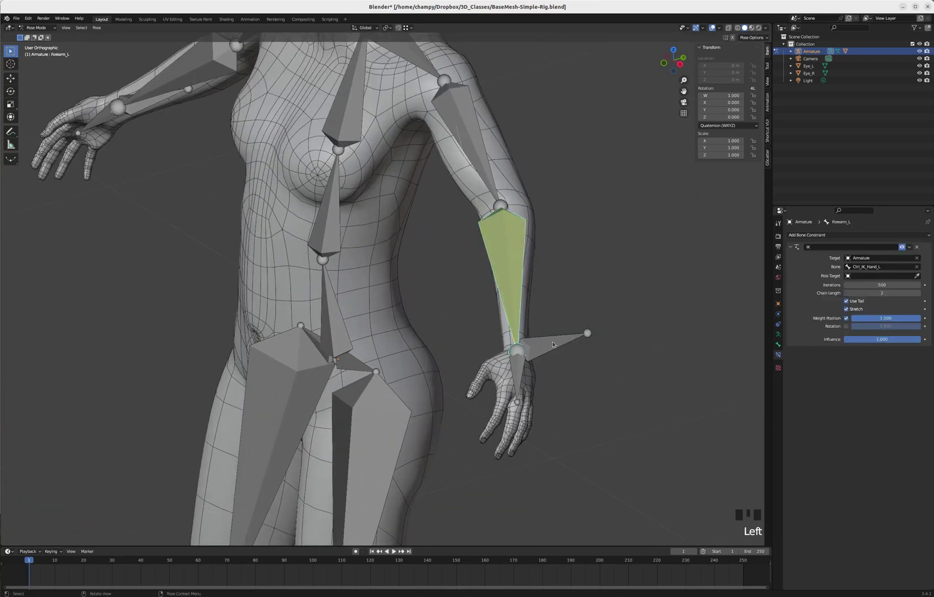
left_click(552, 344)
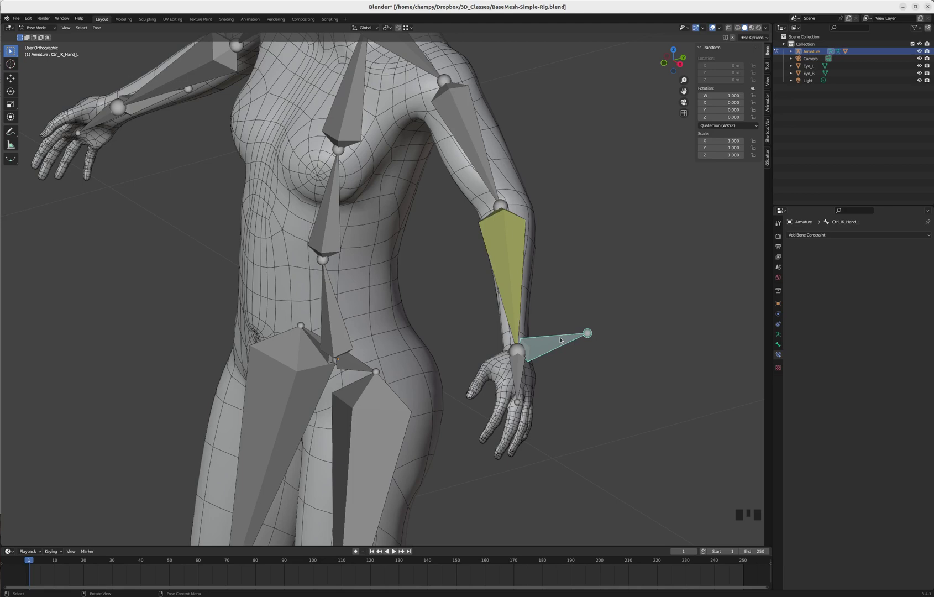
left_click(511, 270)
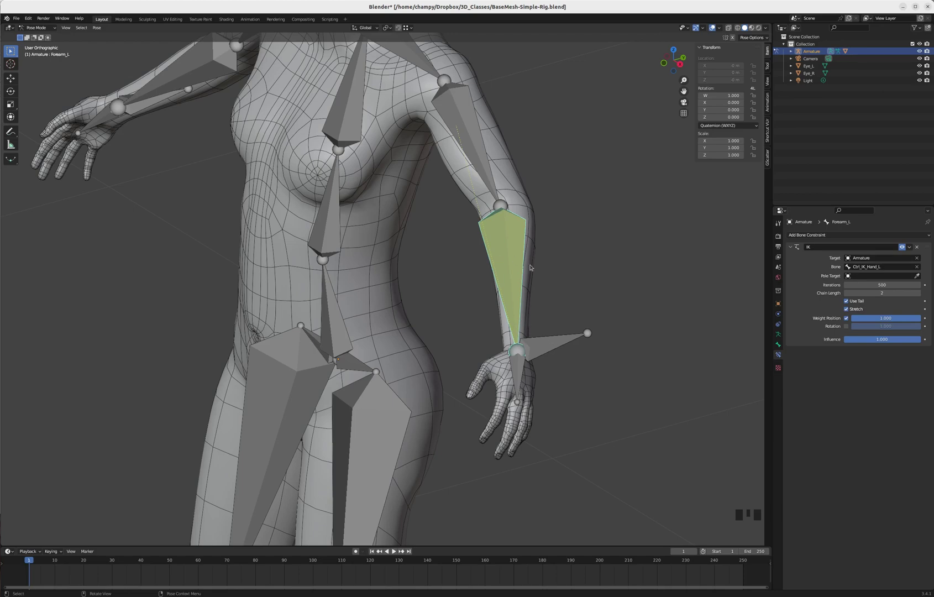
middle_click_drag(566, 265, 532, 341)
left_click(531, 345)
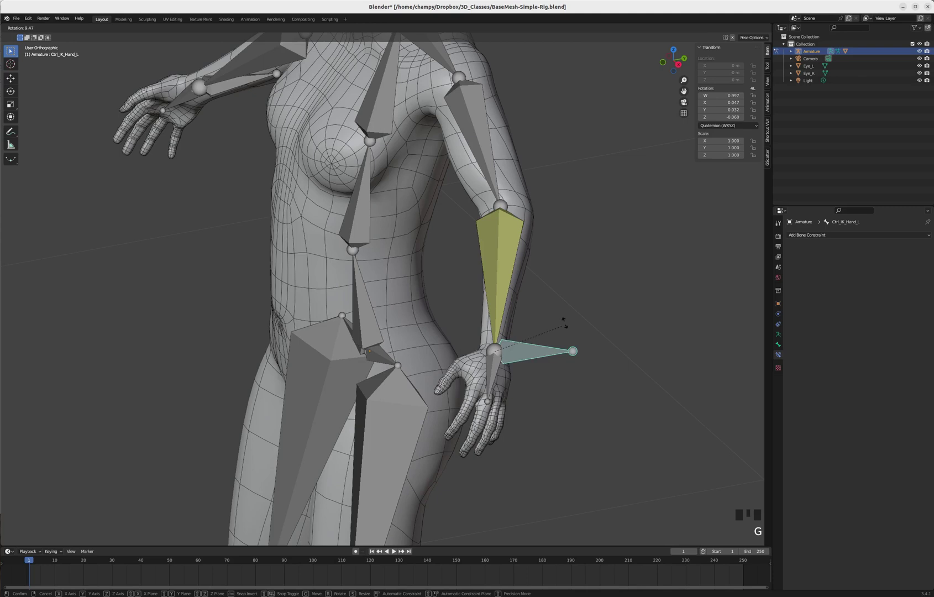
key("g")
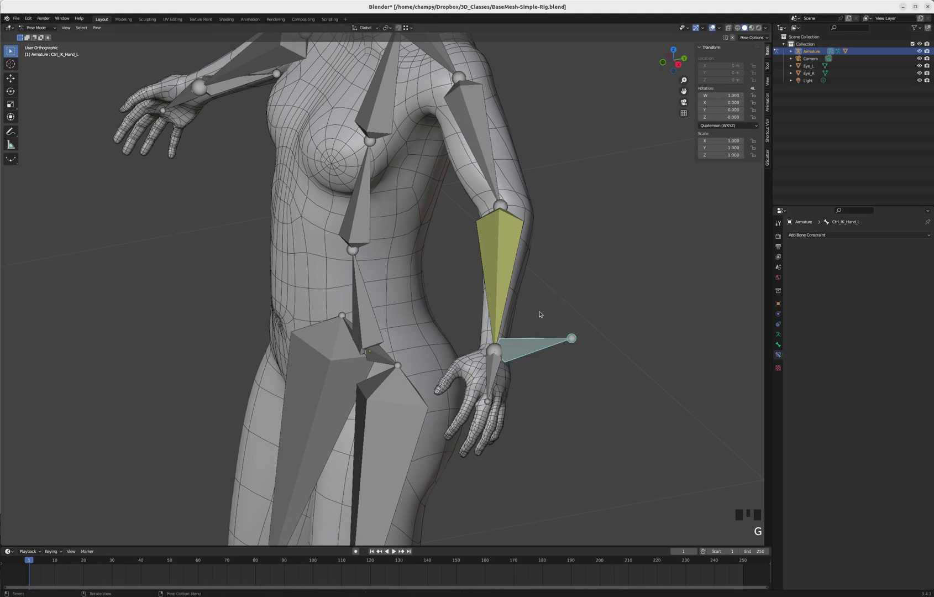
Clear the parent of the Ctrl_IK_Hand_L control bone
key("Tab")
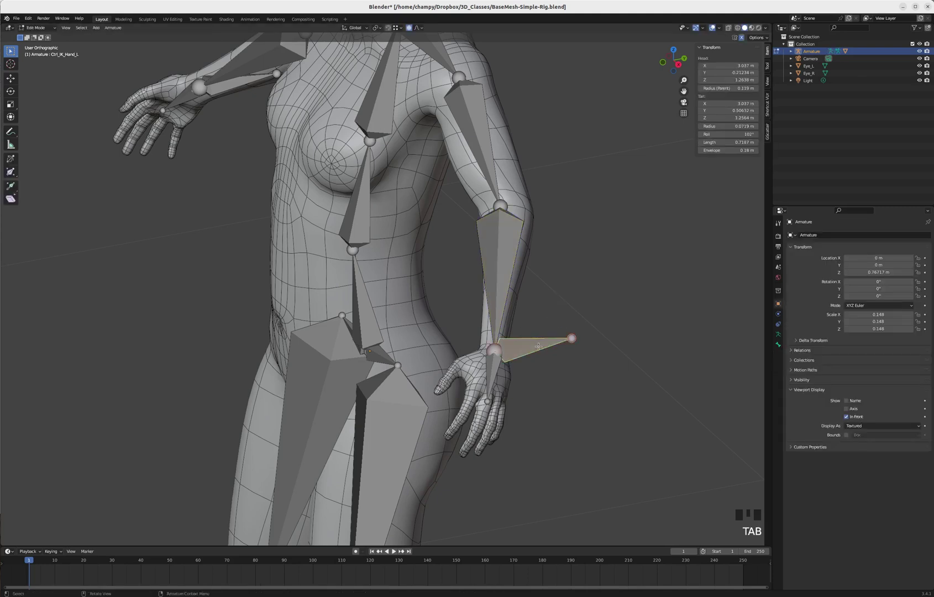
left_click(542, 345)
middle_click_drag(545, 299, 548, 298)
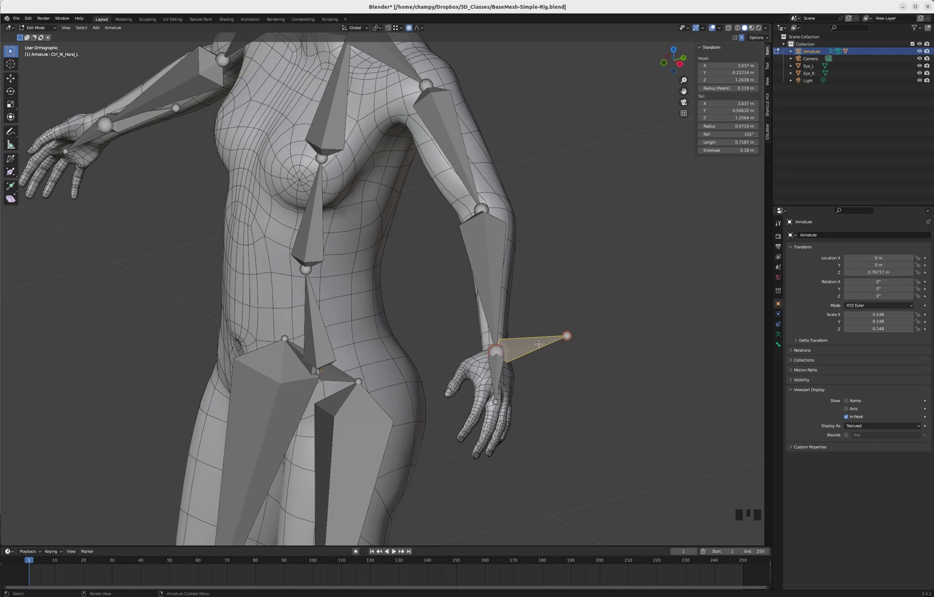
key("alt+p")
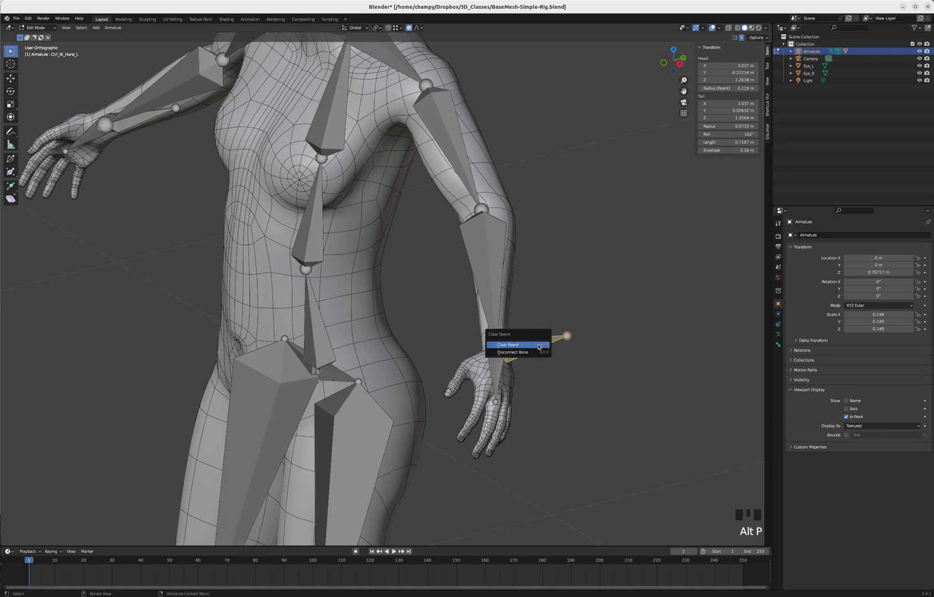
left_click(522, 345)
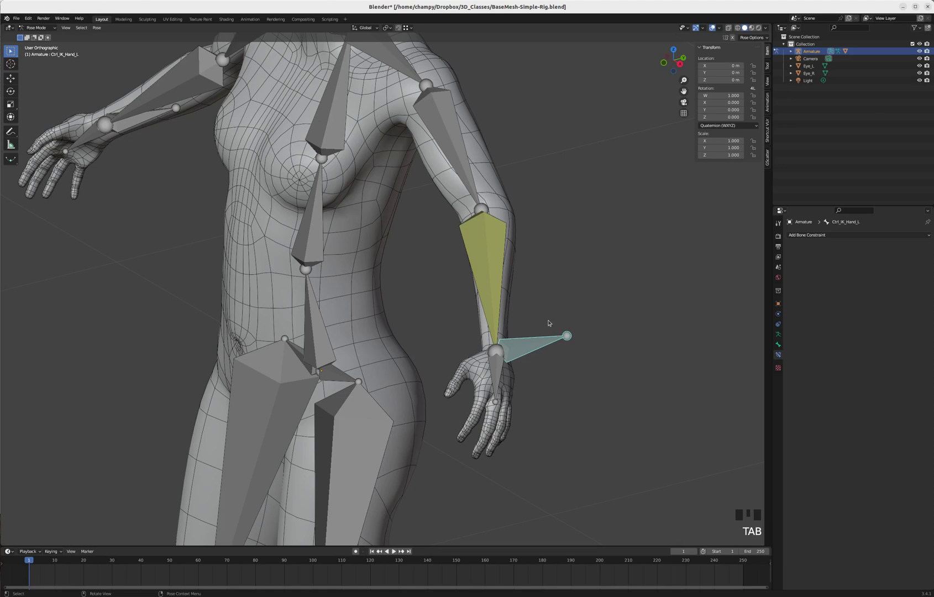
Test-move the left hand control to confirm the arm follows, cancelling each move
left_click(544, 335)
scroll(539, 350, "down", 2)
key("g")
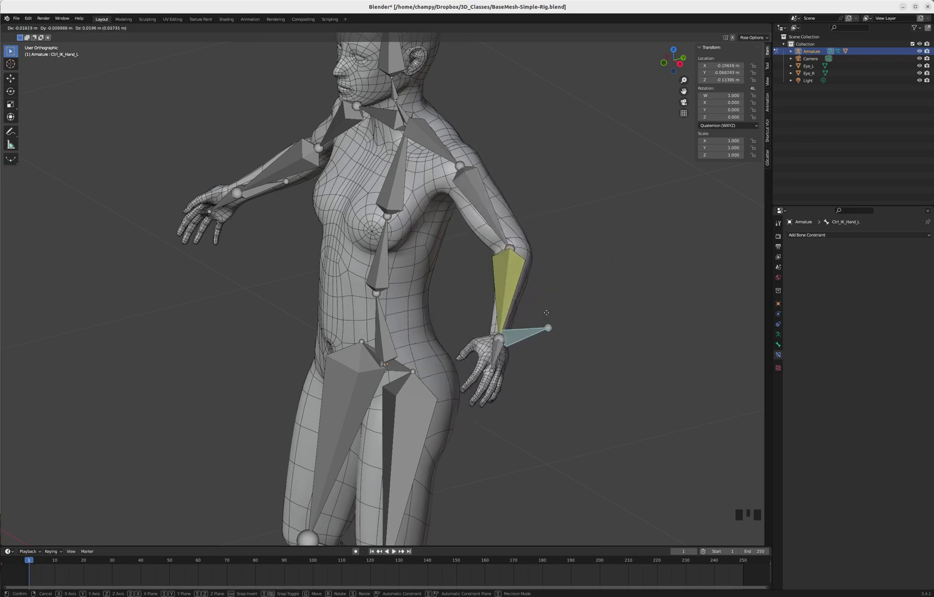
key("Escape")
middle_click_drag(534, 284, 556, 323)
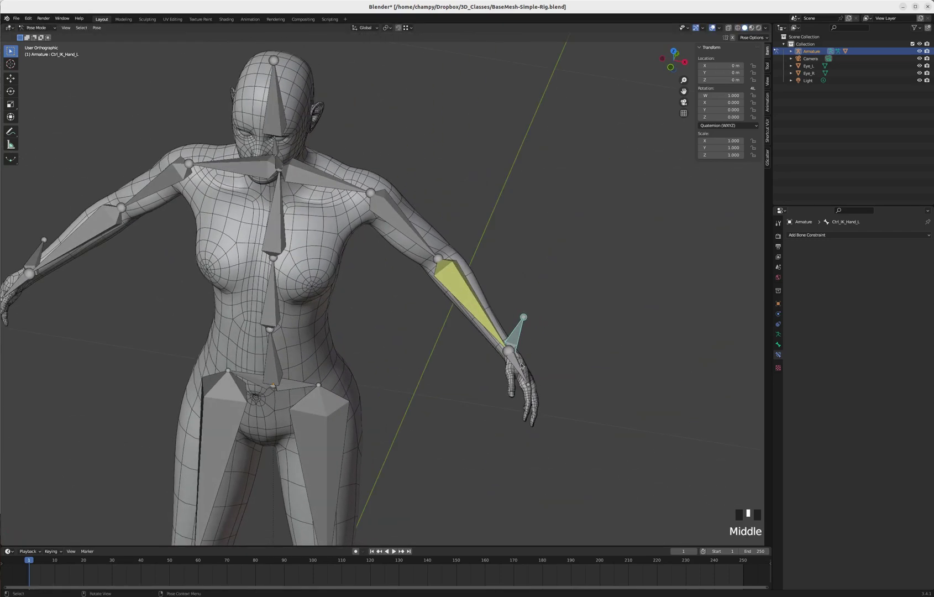
key("g")
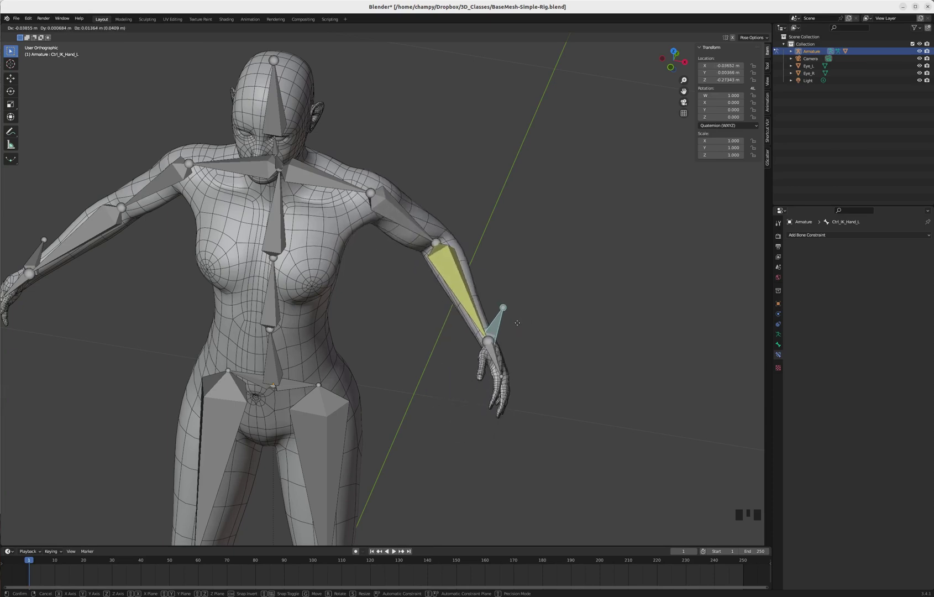
key("Escape")
middle_click_drag(594, 249, 500, 278)
scroll(550, 249, "down", 4)
scroll(534, 274, "up", 3)
scroll(487, 270, "down", 2)
scroll(541, 194, "up", 3)
In right-side view, duplicate the hand control bone and place it behind the character
key("Tab")
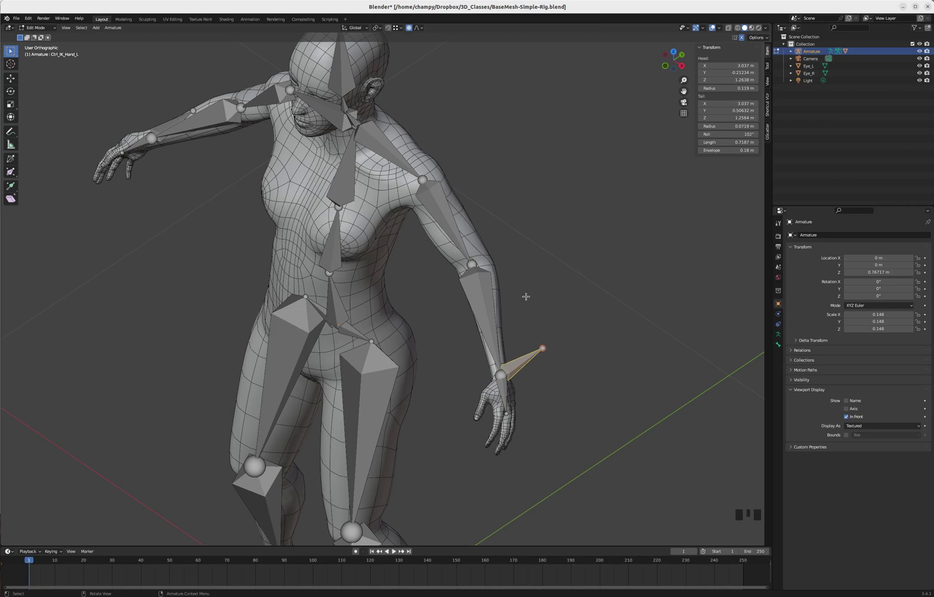
scroll(527, 298, "down", 2)
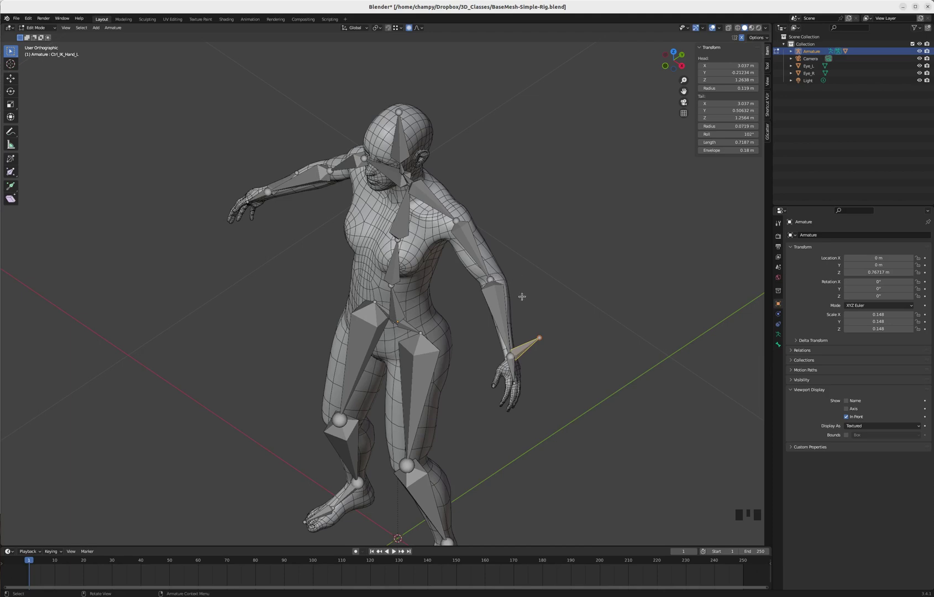
key("KP_3")
scroll(418, 311, "down", 2)
scroll(458, 324, "down", 1)
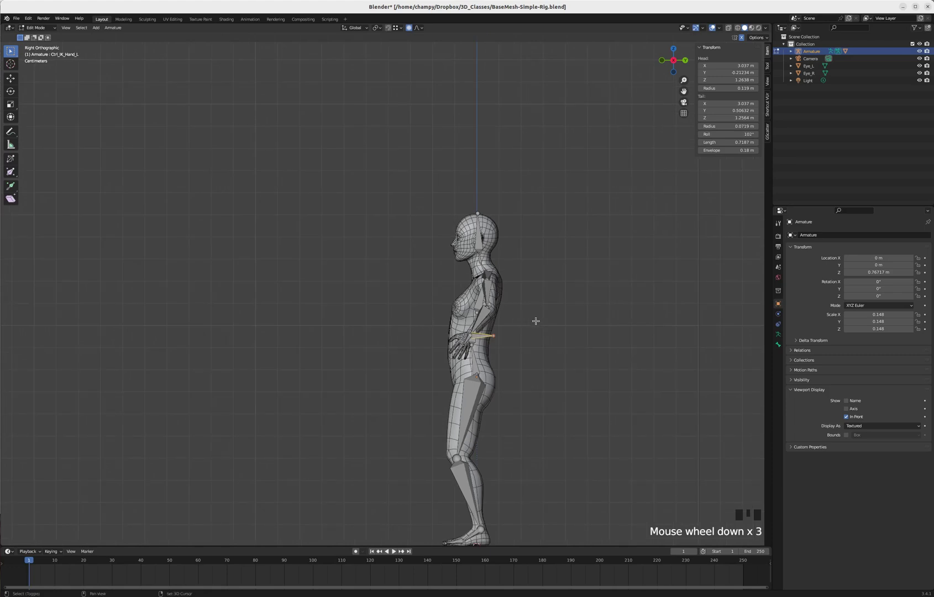
key("shift+d")
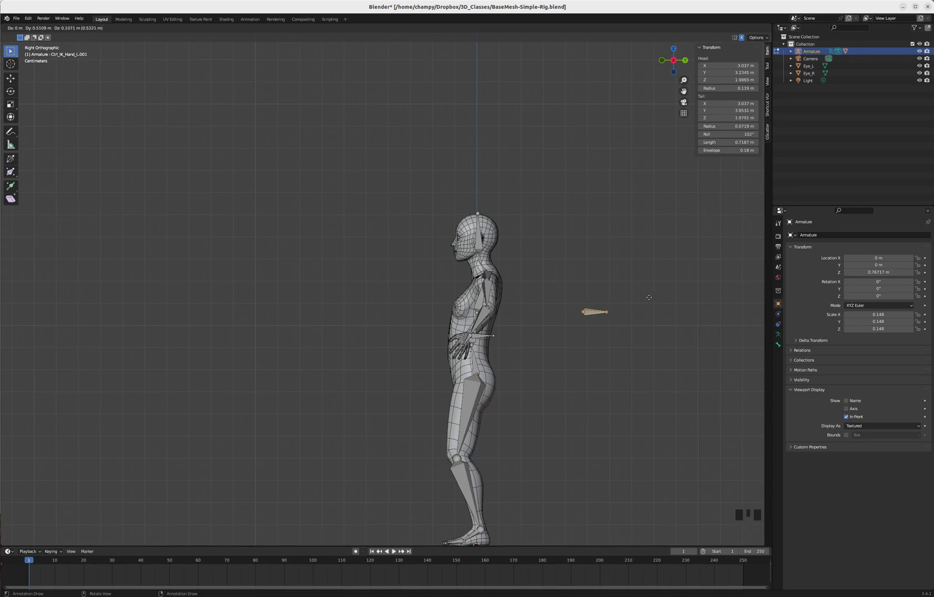
left_click(649, 297)
From top view, move both mirrored duplicates inward toward the centre, then select the left duplicate
scroll(504, 310, "up", 6)
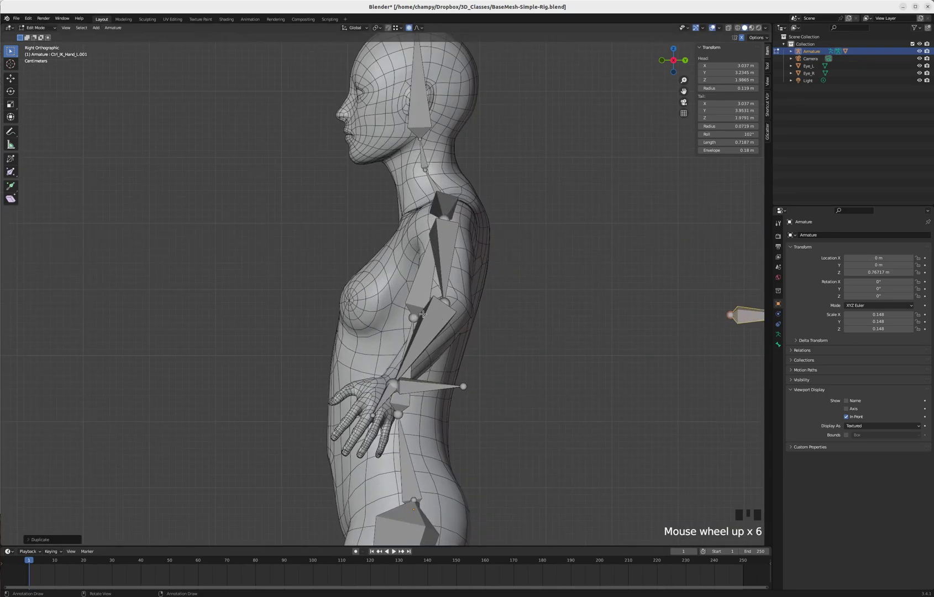
scroll(423, 314, "down", 3)
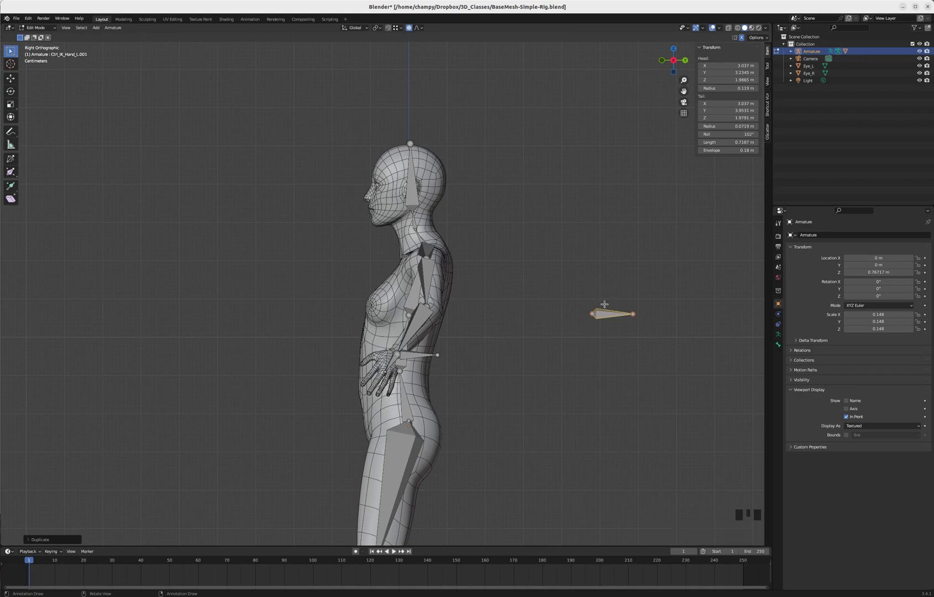
middle_click_drag(443, 297, 476, 324)
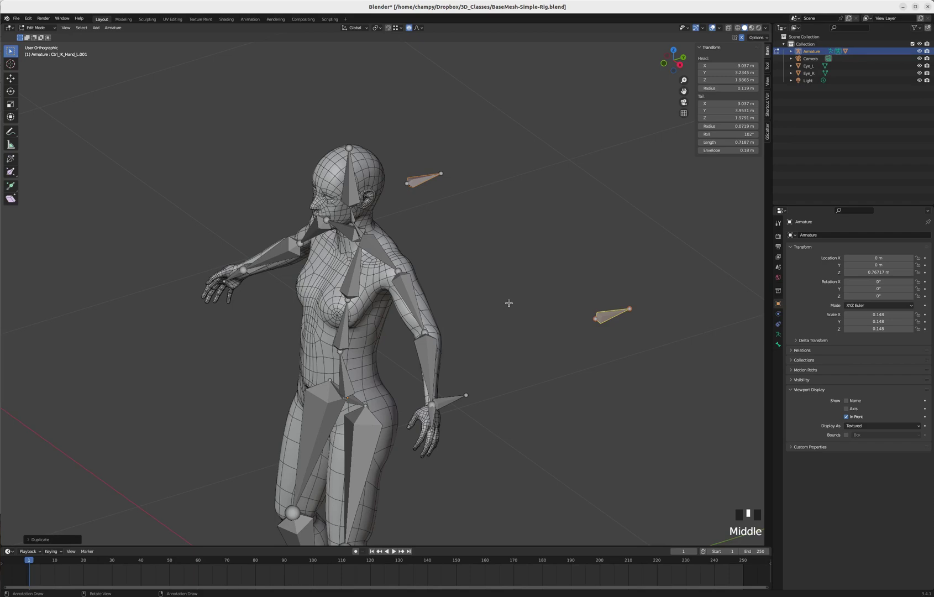
key("KP_7")
key("g")
left_click(557, 326)
middle_click_drag(557, 326, 559, 296)
key("KP_3")
left_click(558, 296)
Rename the left duplicated bone to Ctrl_Pole_Elbow_L
left_click(778, 346)
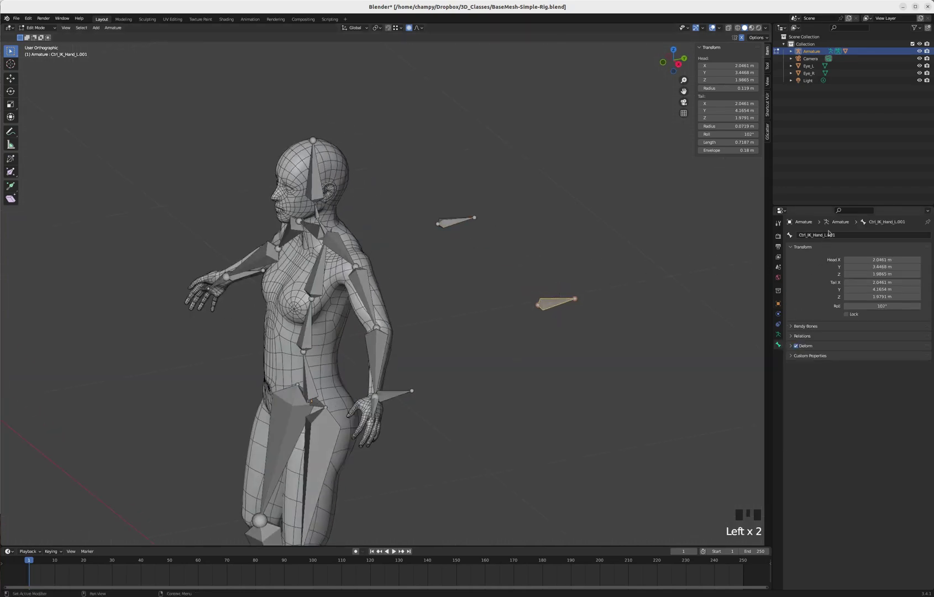
left_click_drag(830, 237, 806, 232)
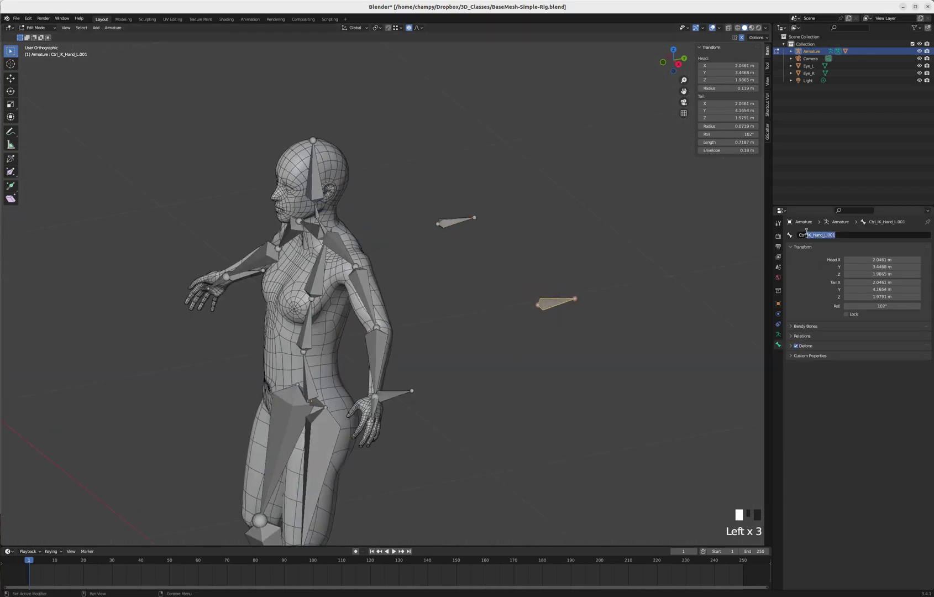
type("_Pole")
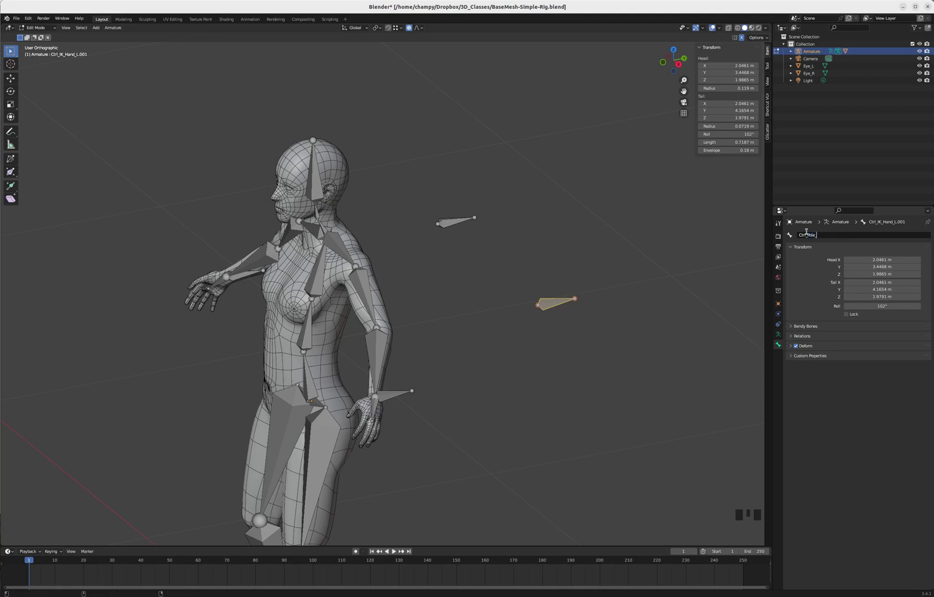
type("_Elbow_L")
key("Return")
Rename the right duplicated bone to Ctrl_Pole_Elbow_R
left_click(465, 222)
left_click(824, 236)
left_click(837, 236)
left_click_drag(837, 236, 813, 235)
type("Pole_Elbow_R")
key("Return")
Select the pole bones in turn and inspect them around the torso
left_click(553, 300)
left_click(472, 220)
left_click(563, 301)
left_click(464, 225)
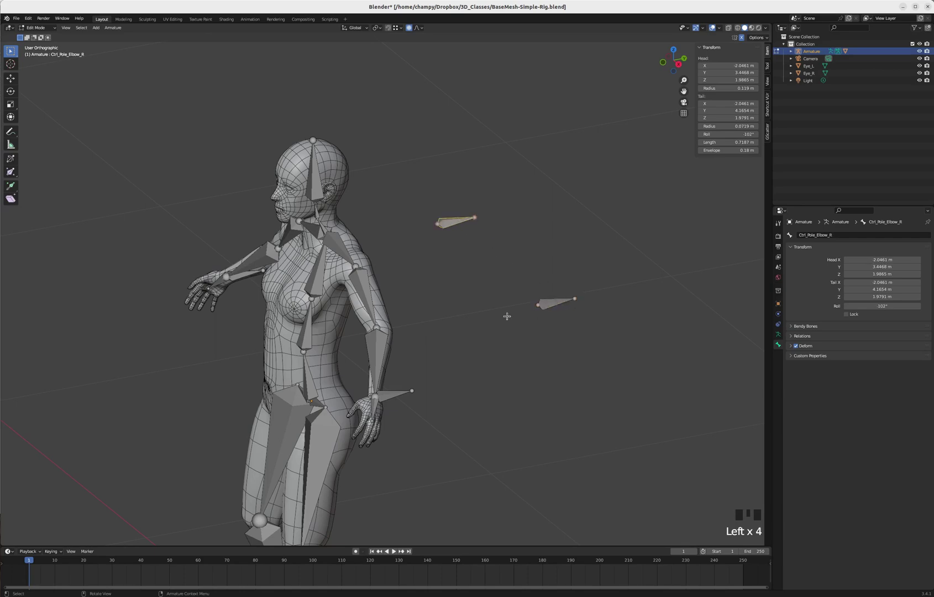
scroll(477, 284, "down", 1)
middle_click_drag(476, 284, 486, 309)
scroll(476, 309, "up", 5)
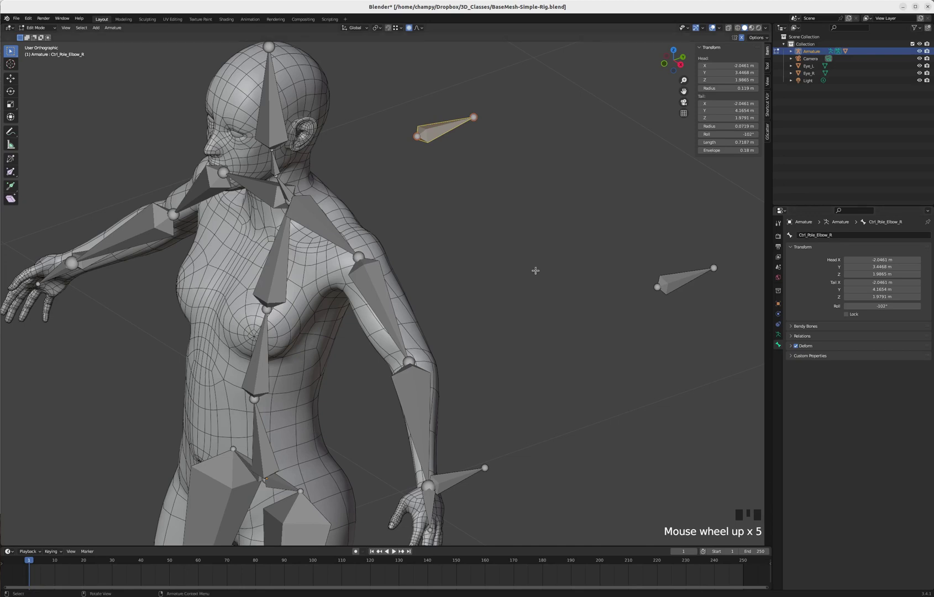
scroll(460, 251, "down", 2)
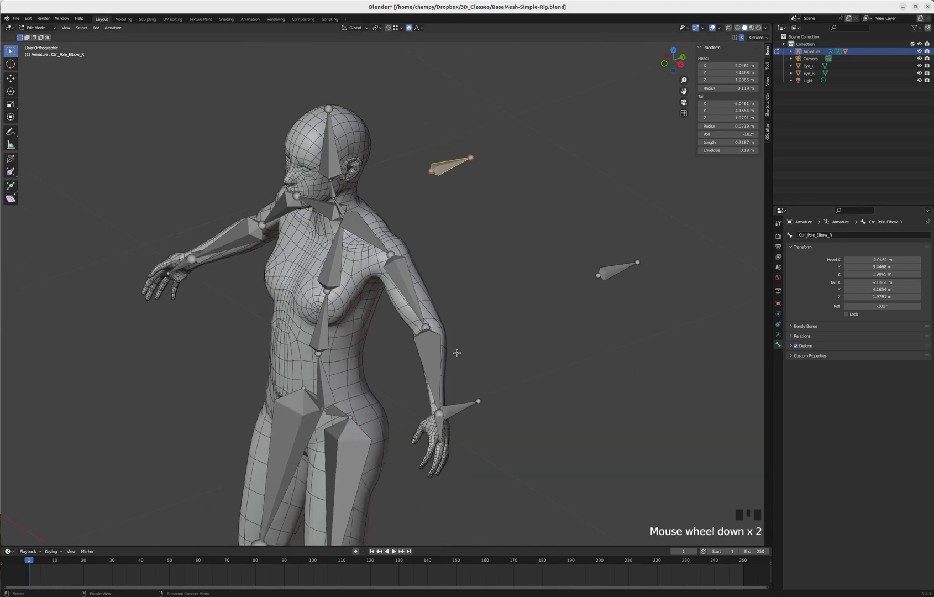
In Pose Mode, set the left forearm IK pole target to Armature bone Ctrl_Pole_Elbow_L
key("ctrl+Tab")
left_click(451, 380)
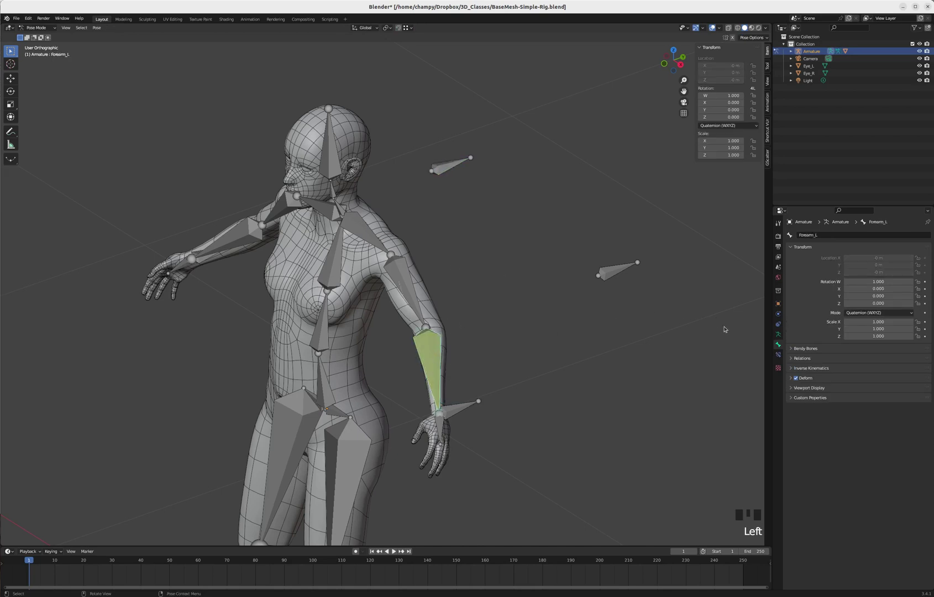
left_click(779, 355)
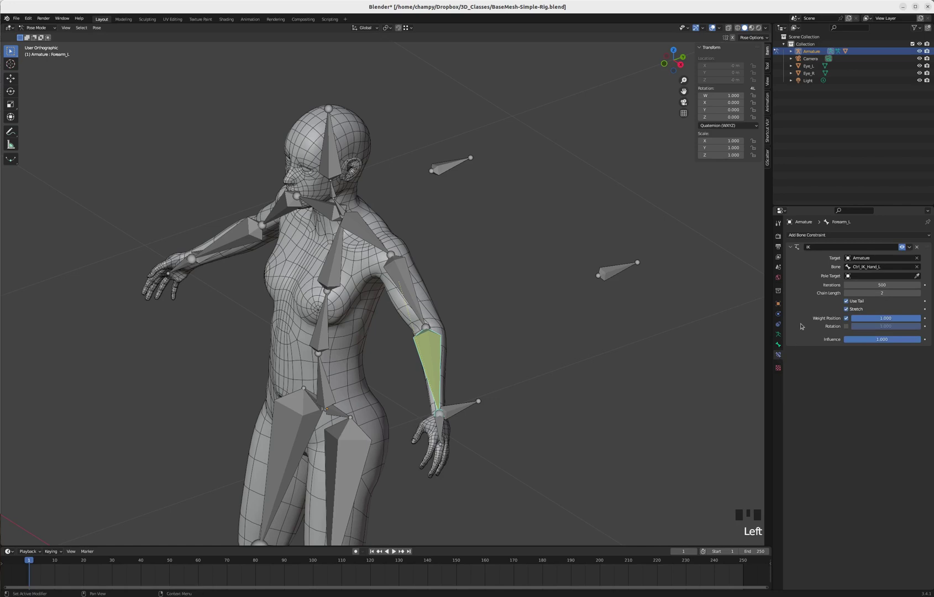
left_click(867, 276)
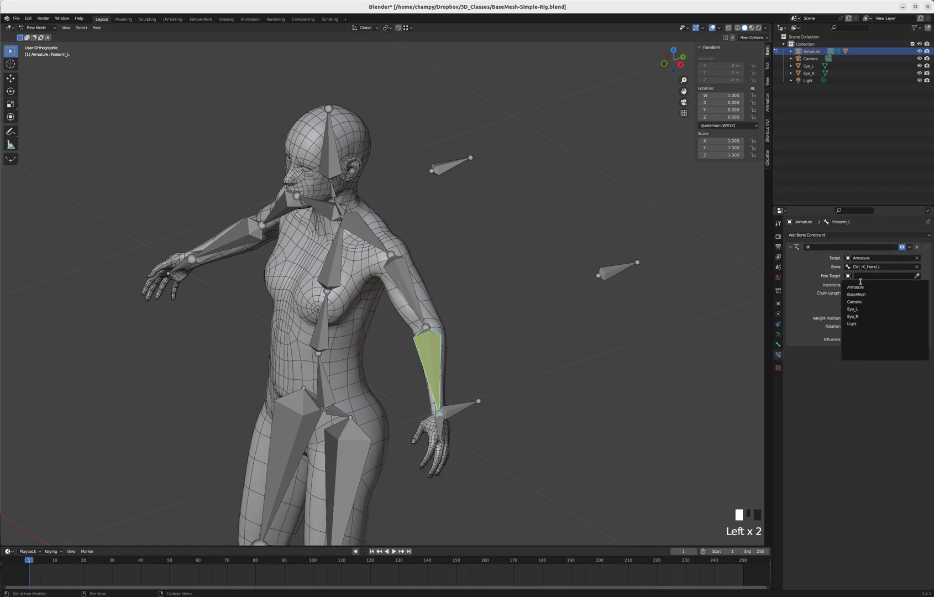
left_click(864, 288)
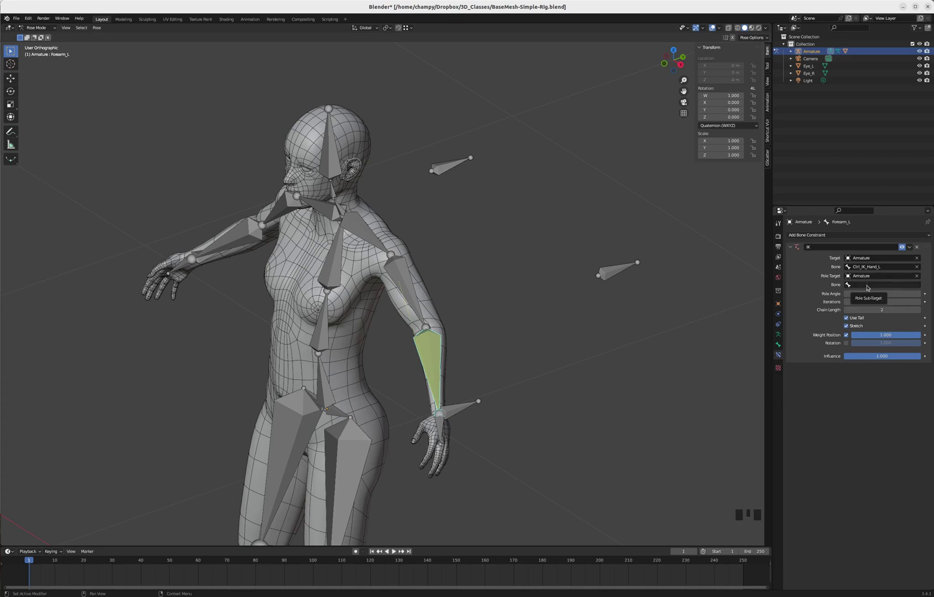
left_click(865, 285)
type("Ct")
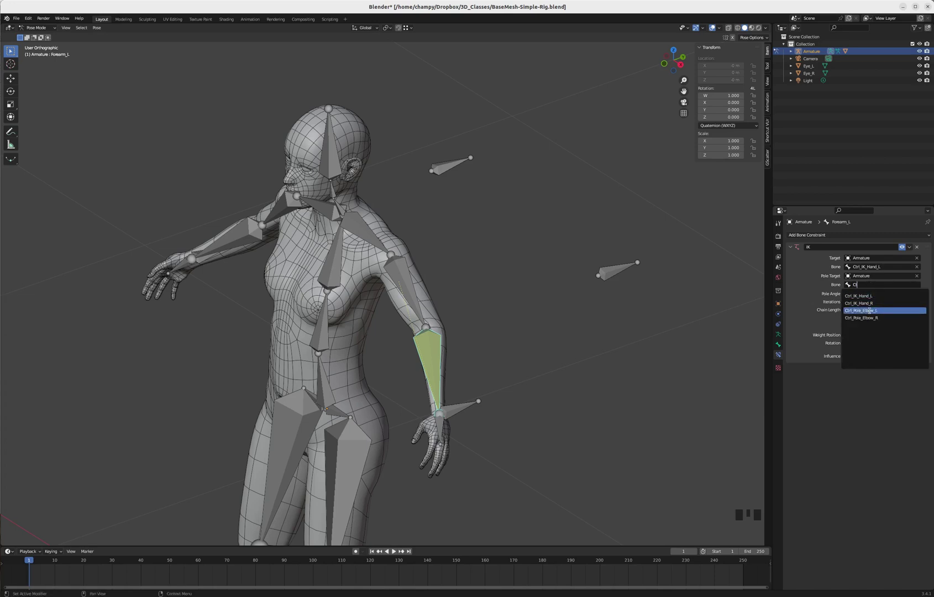
left_click(869, 311)
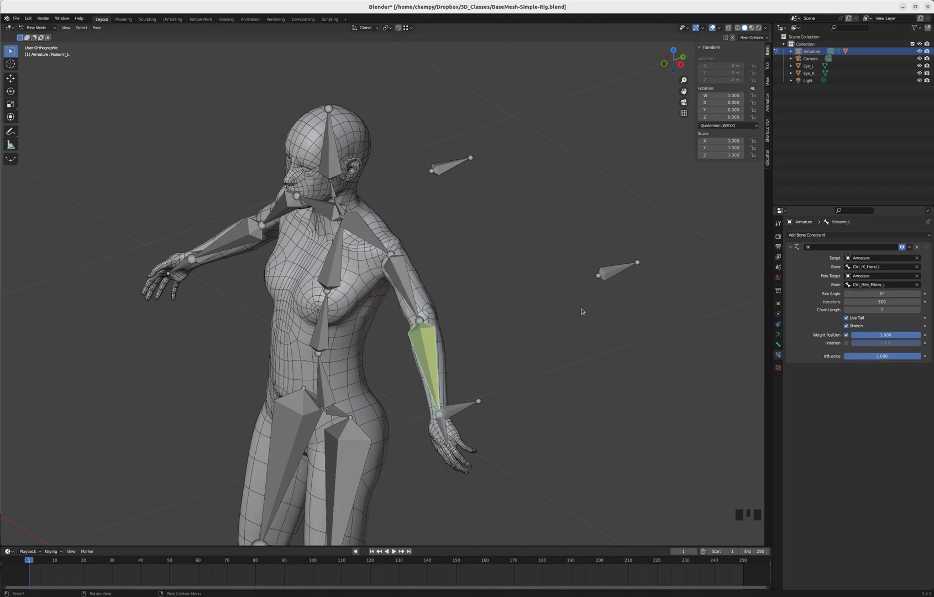
Set the IK constraint's Pole Angle to -90°
middle_click_drag(575, 311, 605, 298)
scroll(489, 305, "up", 2)
scroll(463, 313, "down", 1)
mouse_move(883, 293)
left_mouse_down()
mouse_move(765, 293)
mouse_move(895, 295)
left_mouse_up()
left_click(846, 293)
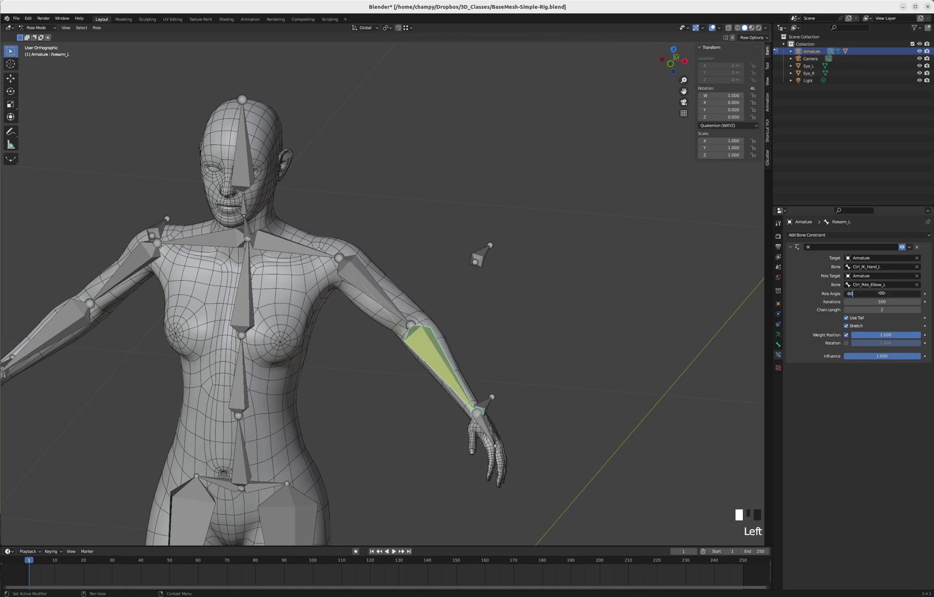
scroll(517, 312, "down", 3)
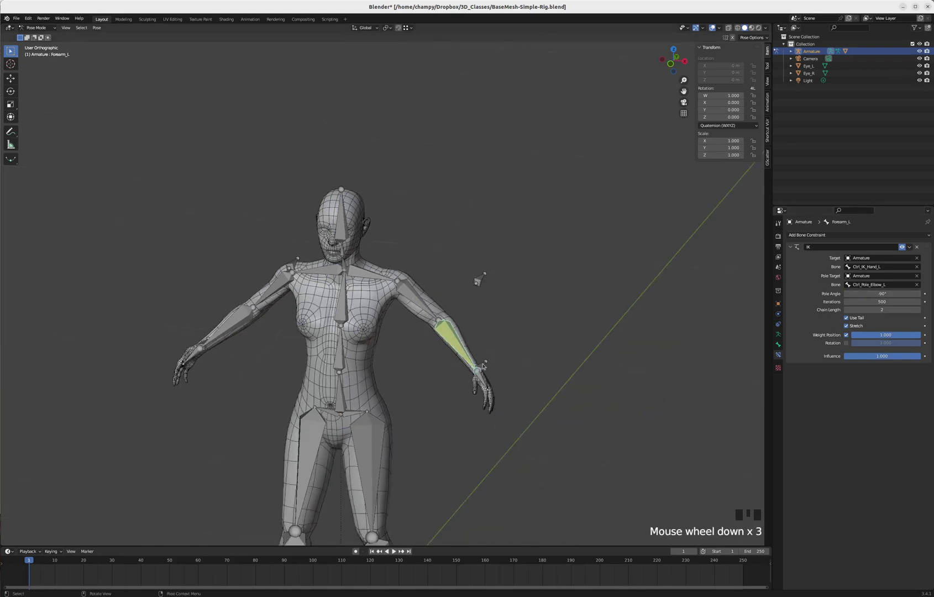
Test-move the Ctrl_IK_Hand_L control twice to check the arm bend, cancelling each time
left_click(486, 362)
middle_click_drag(508, 360, 476, 363)
key("g")
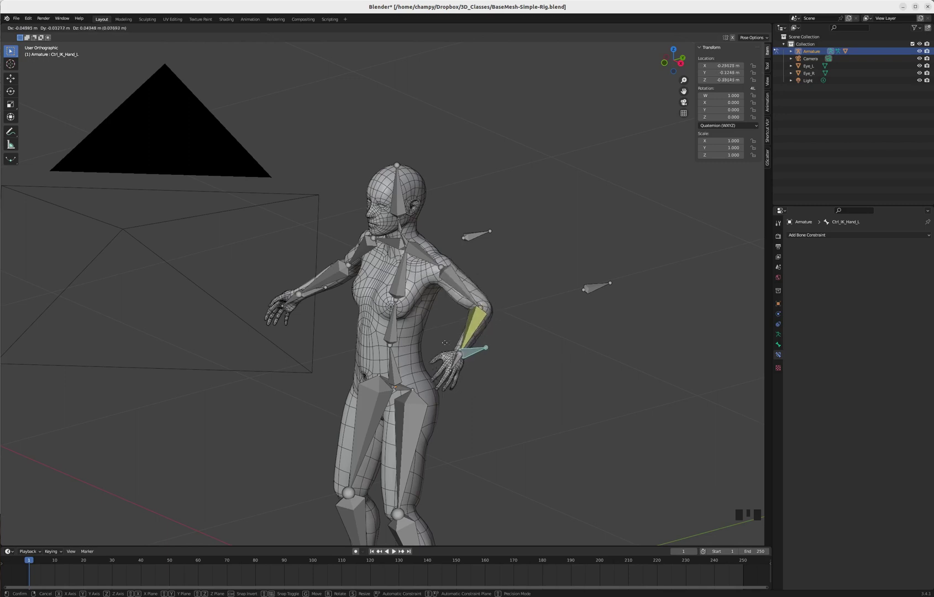
key("Escape")
middle_click_drag(467, 321, 492, 316)
key("g")
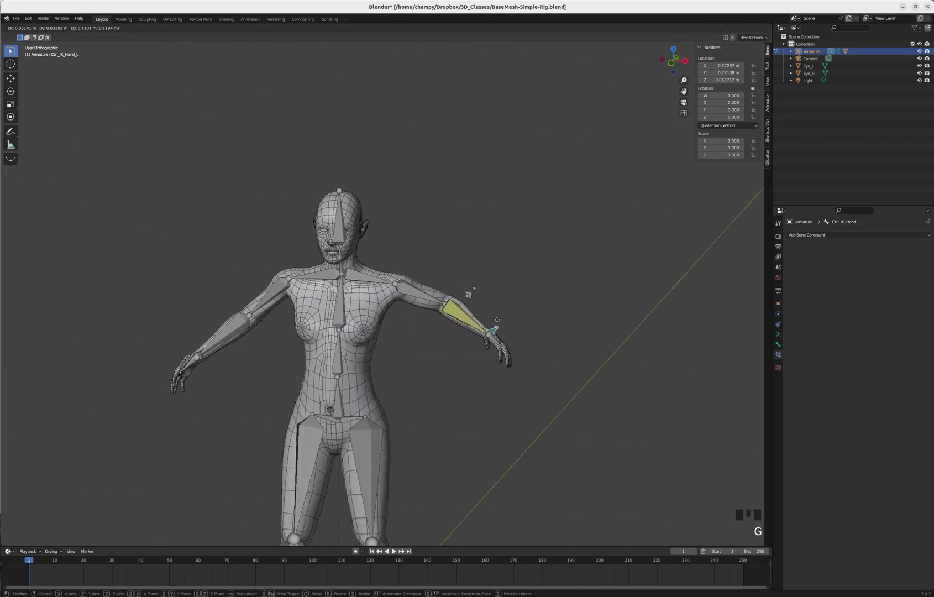
key("Escape")
Move Ctrl_Pole_Elbow_L behind the figure using side and front views, redoing the first attempt
left_click(475, 296)
middle_click_drag(475, 296, 490, 290)
key("g")
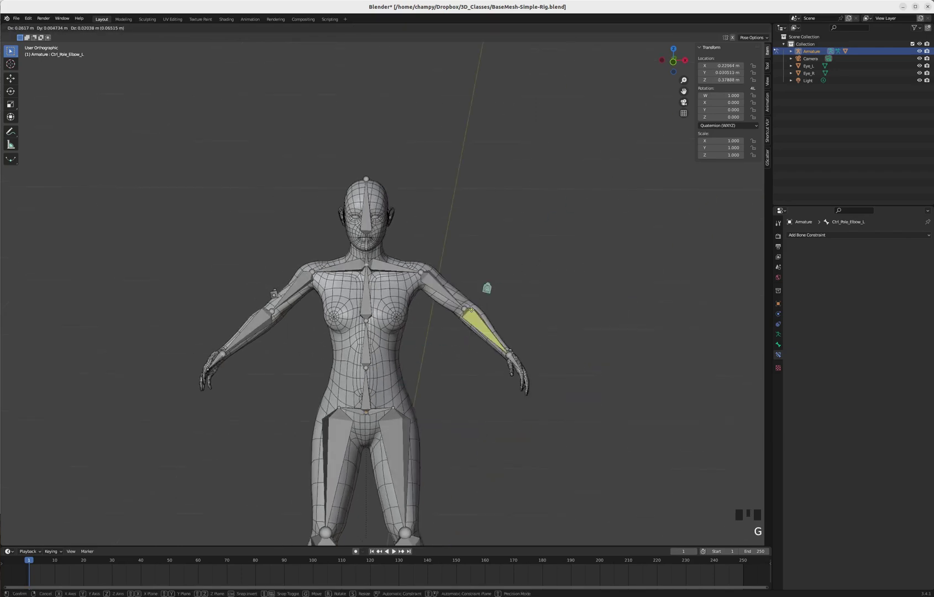
left_click(451, 382)
middle_click_drag(451, 383, 492, 337)
key("ctrl+z")
key("KP_3")
key("g")
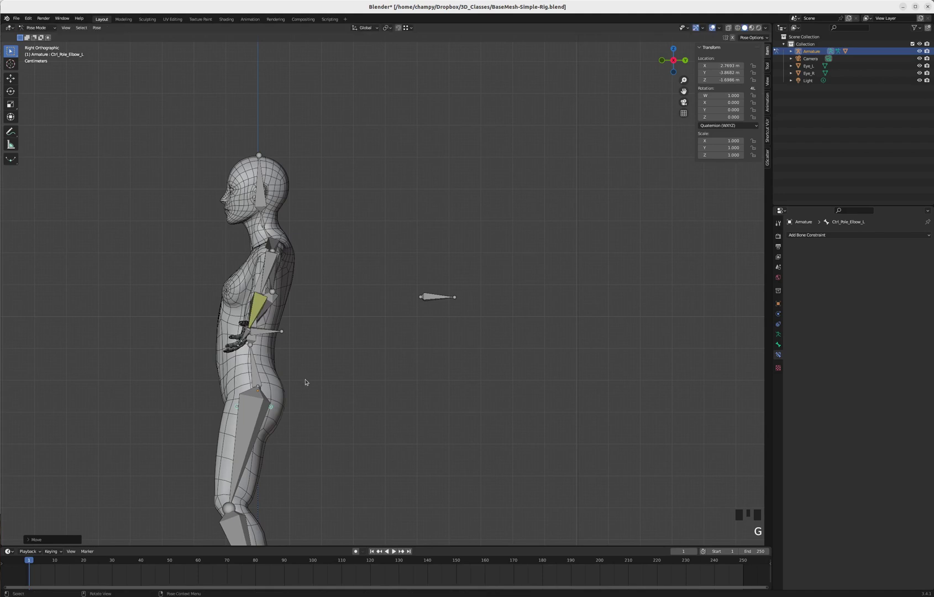
key("KP_1")
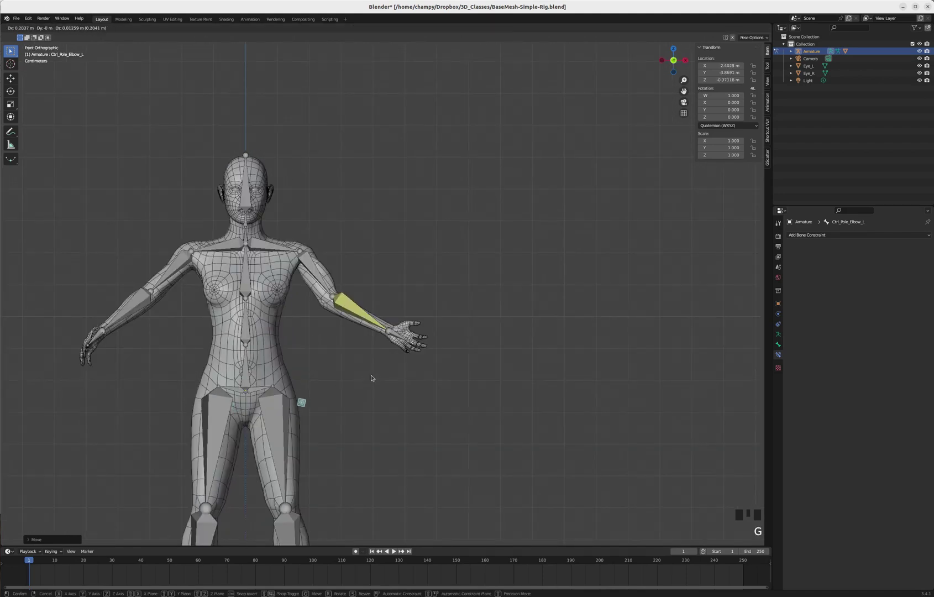
left_click(370, 377)
Raise Ctrl_IK_Hand_L in front view to test the elbow bend, then cancel
mouse_move(400, 336)
middle_mouse_down()
mouse_move(415, 323)
mouse_move(407, 316)
middle_mouse_up()
left_click(405, 314)
key("KP_1")
key("g")
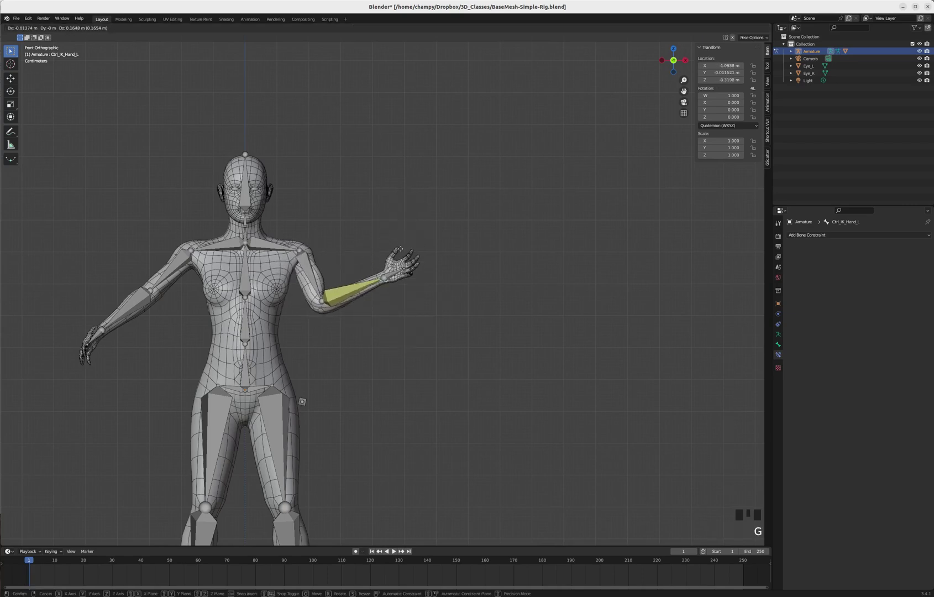
key("Escape")
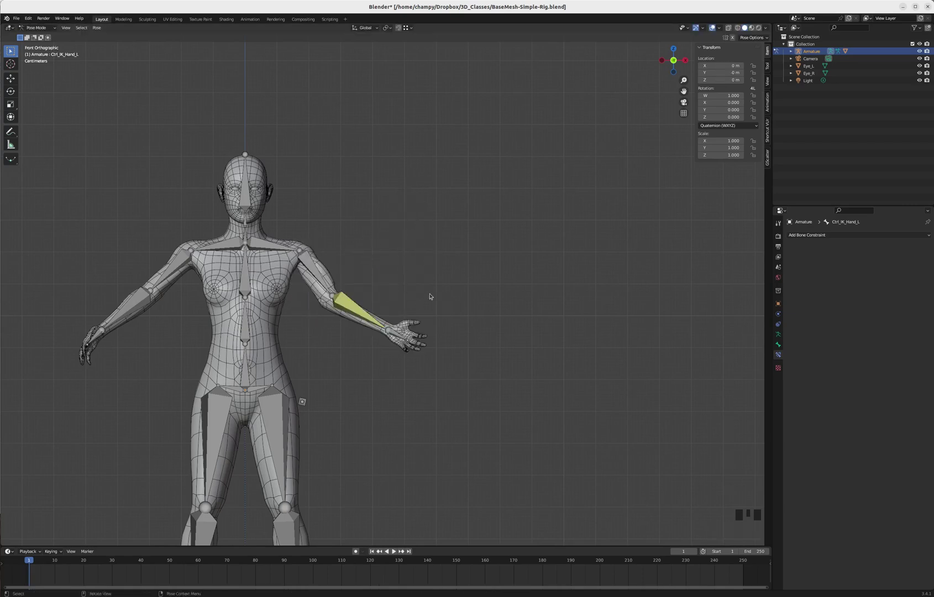
middle_click_drag(471, 284, 394, 291)
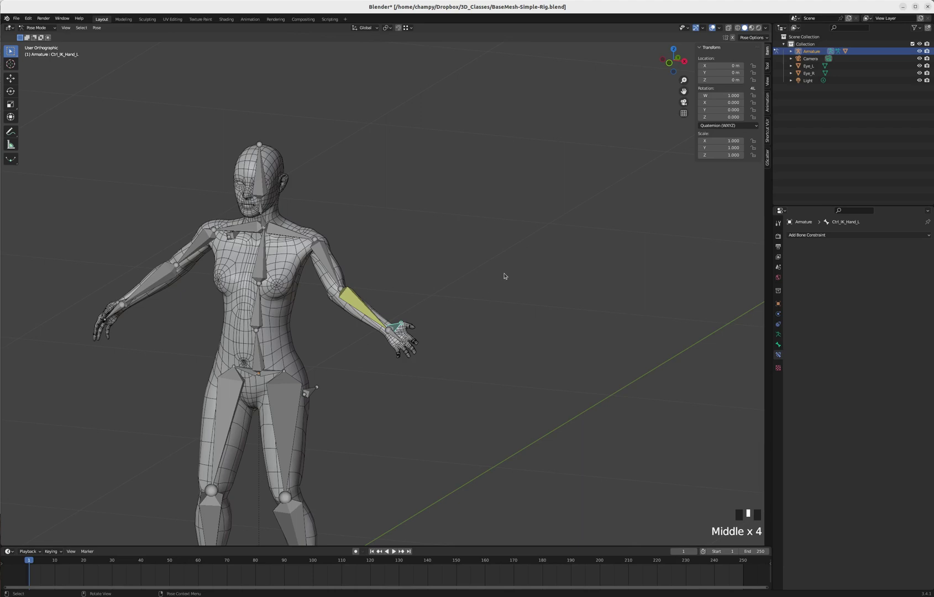
Select all bones, clear their rotation, location and scale, then switch to Edit Mode
scroll(394, 266, "down", 2)
scroll(430, 323, "up", 3)
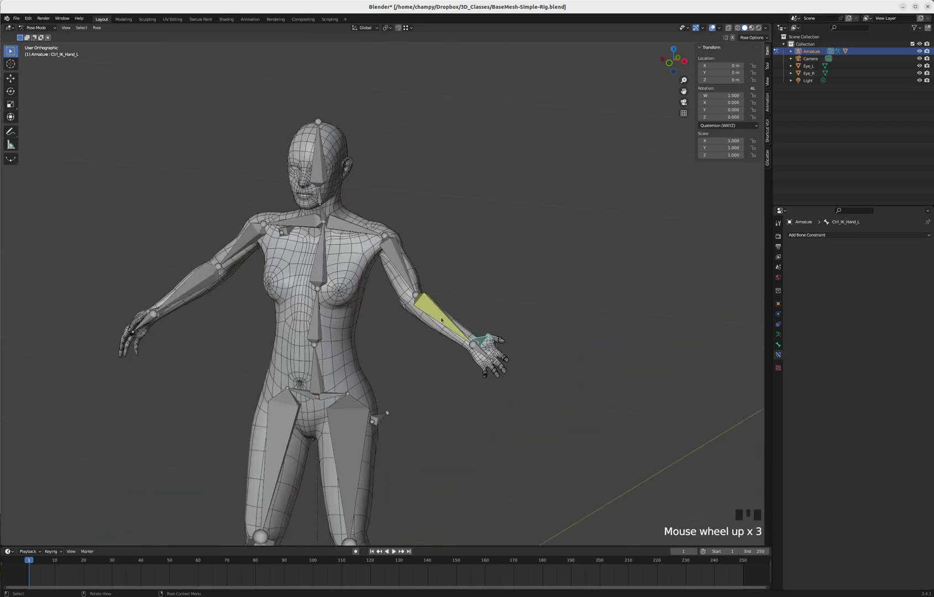
key("a")
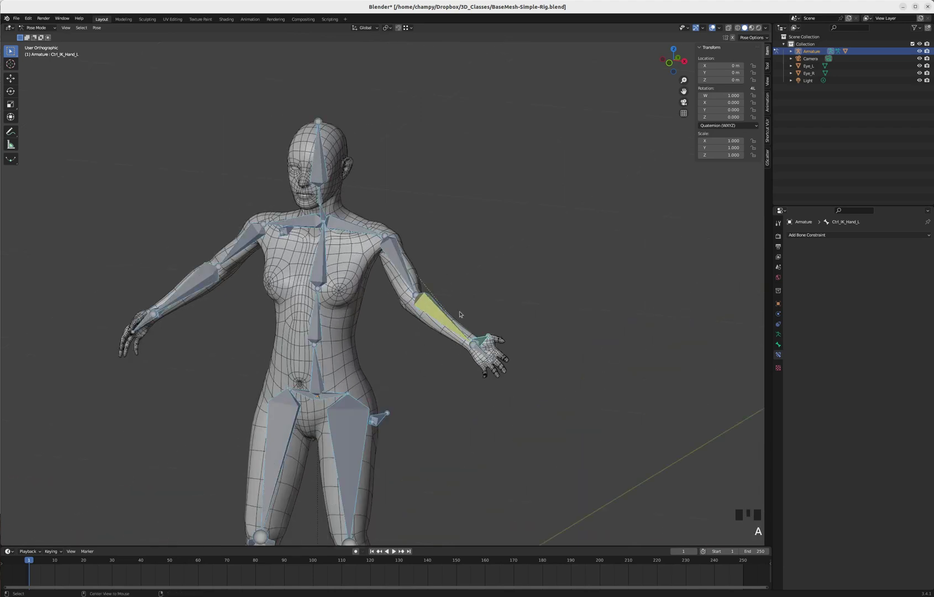
key("alt+r")
key("alt+g")
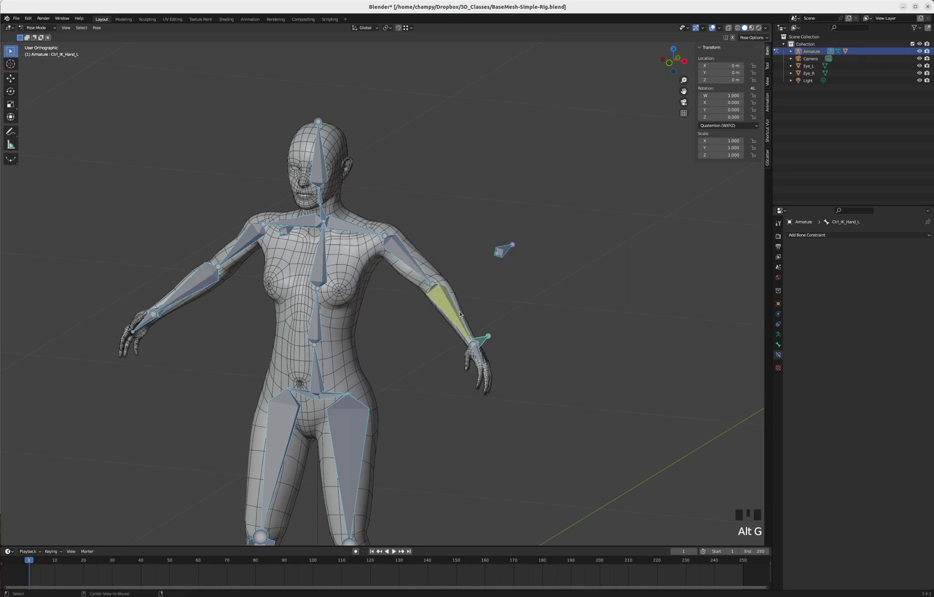
key("alt+s")
scroll(488, 260, "down", 2)
middle_click_drag(467, 273, 501, 284)
scroll(496, 293, "up", 2)
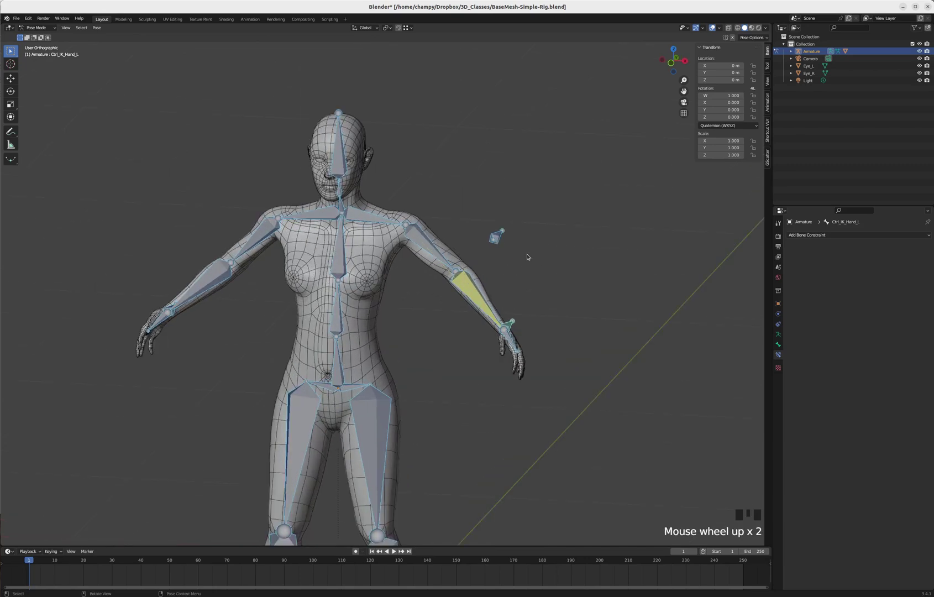
key("Tab")
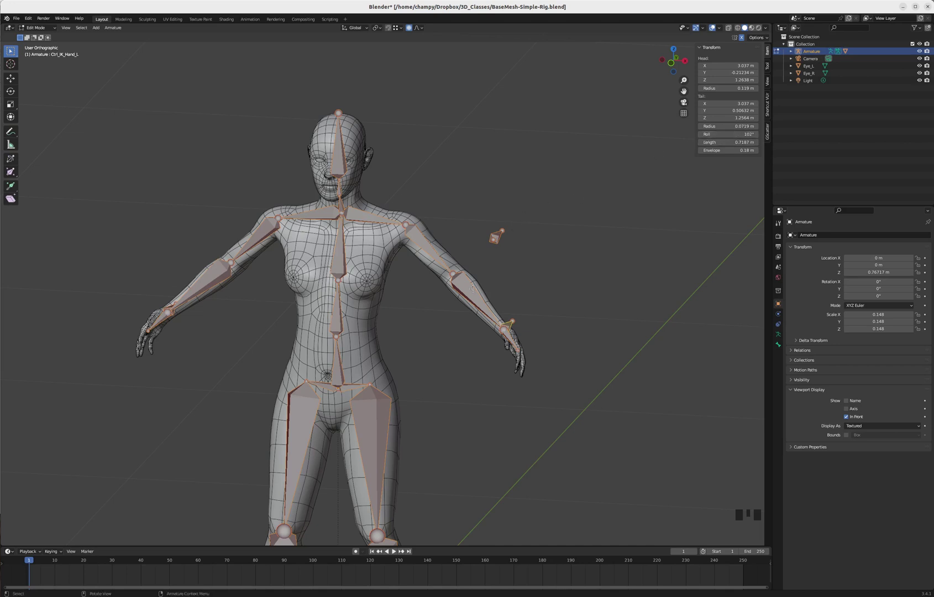
Select only the left forearm bone and bring up the Armature data properties
left_click(519, 221)
left_click(488, 286)
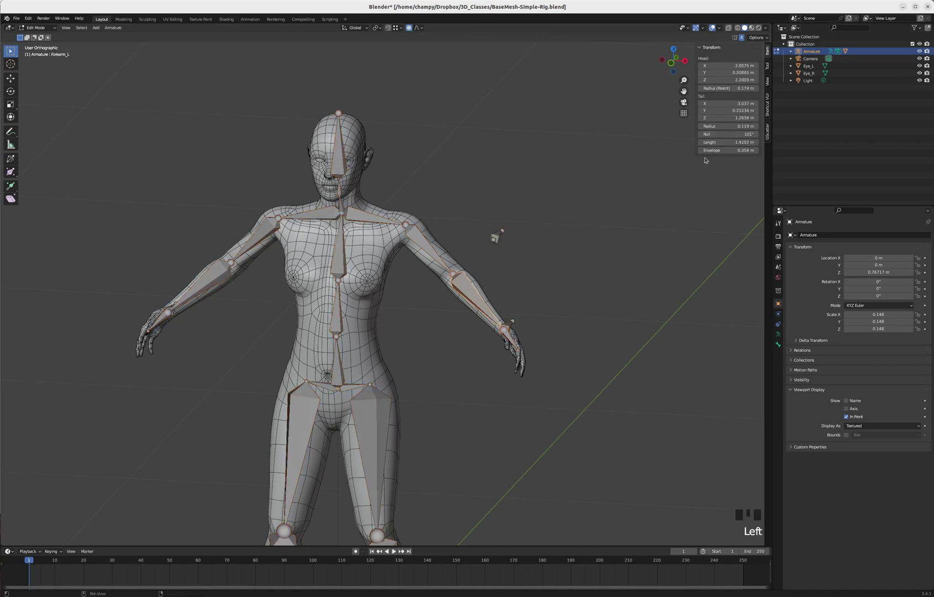
scroll(767, 62, "up", 1)
left_click(779, 335)
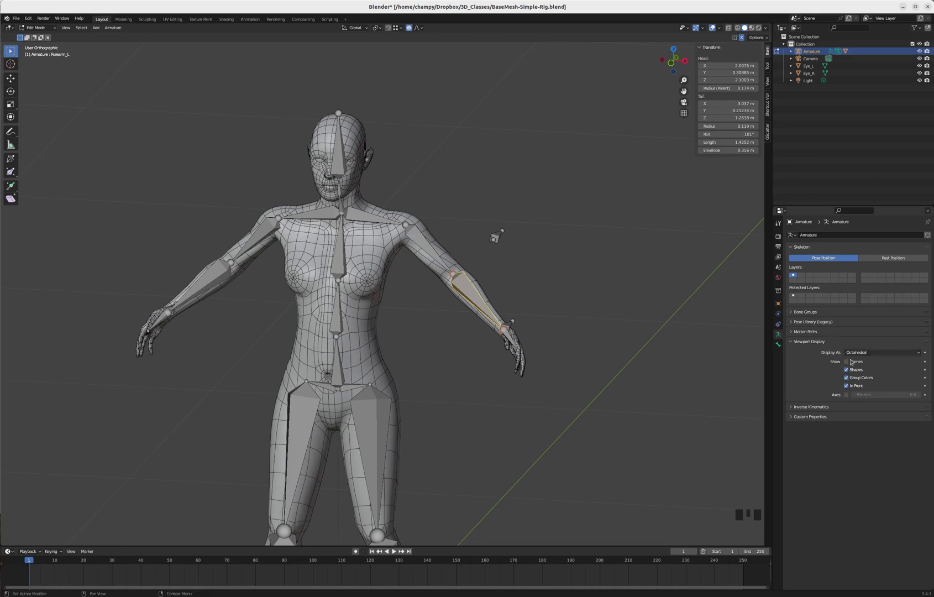
Enable bone Axes display with the axes position set to 0.5
left_click(846, 395)
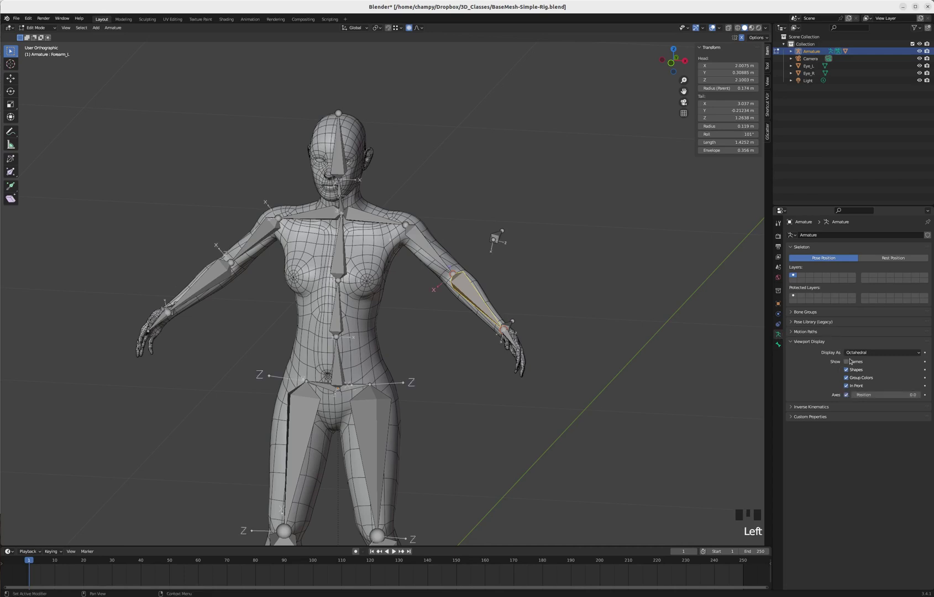
left_click_drag(863, 395, 884, 395)
middle_click_drag(557, 330, 560, 308)
scroll(466, 247, "up", 4)
scroll(550, 255, "down", 3)
mouse_move(553, 262)
middle_mouse_down()
mouse_move(559, 270)
mouse_move(543, 273)
middle_mouse_up()
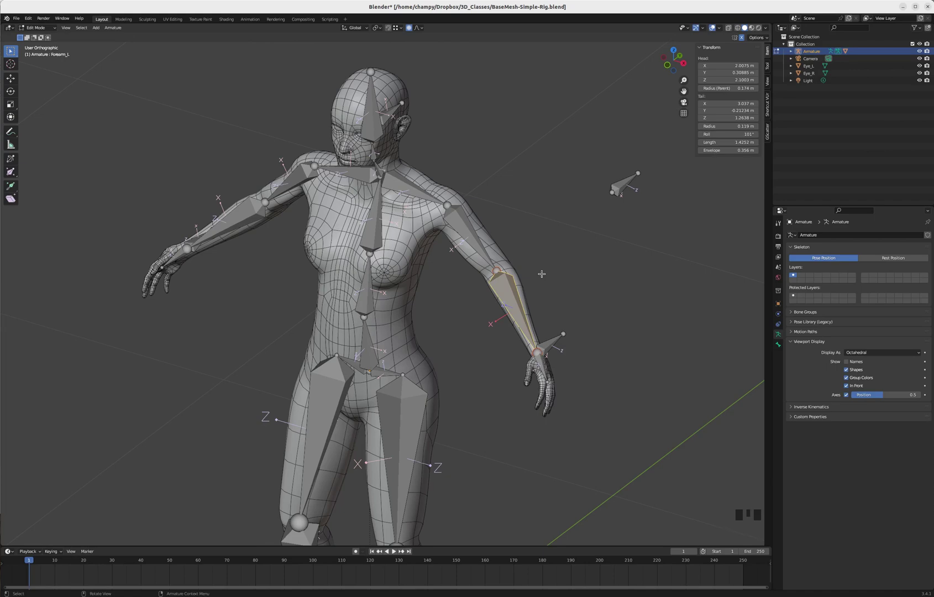
Inspect the head and chest spine bone axes by selecting each
middle_click_drag(457, 227, 435, 177)
scroll(383, 105, "up", 5)
left_click(363, 124)
scroll(373, 119, "up", 4)
scroll(373, 118, "down", 5)
left_click(382, 320)
scroll(391, 124, "up", 3)
scroll(388, 136, "down", 2)
Orbit around the torso and left arm to check the bone rolls
mouse_move(363, 149)
middle_mouse_down()
mouse_move(326, 155)
mouse_move(345, 185)
mouse_move(403, 170)
mouse_move(377, 160)
middle_mouse_up()
scroll(402, 162, "down", 2)
scroll(376, 161, "up", 4)
scroll(375, 165, "down", 4)
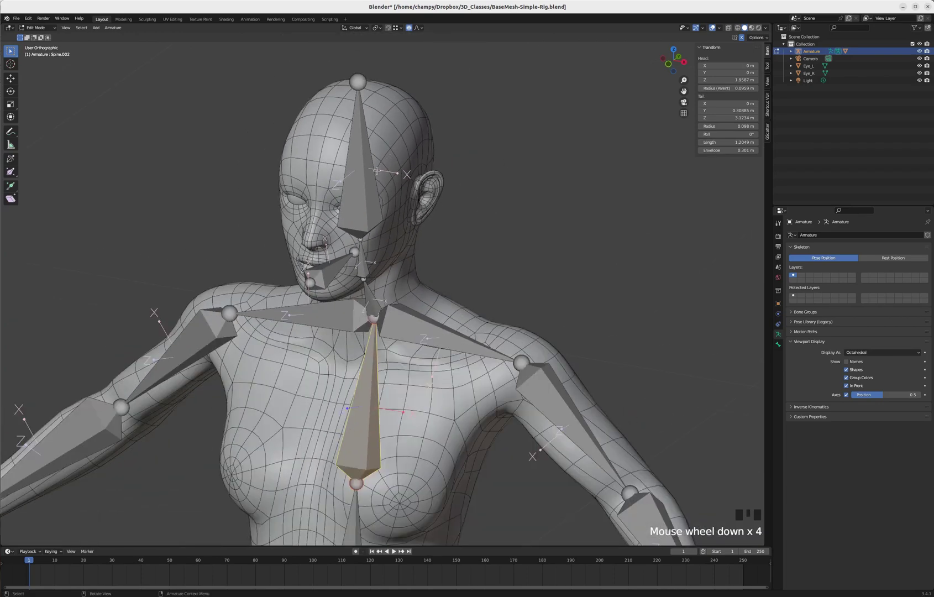
scroll(384, 172, "down", 3)
middle_click_drag(495, 245, 497, 191)
scroll(454, 219, "up", 4)
scroll(503, 183, "down", 7)
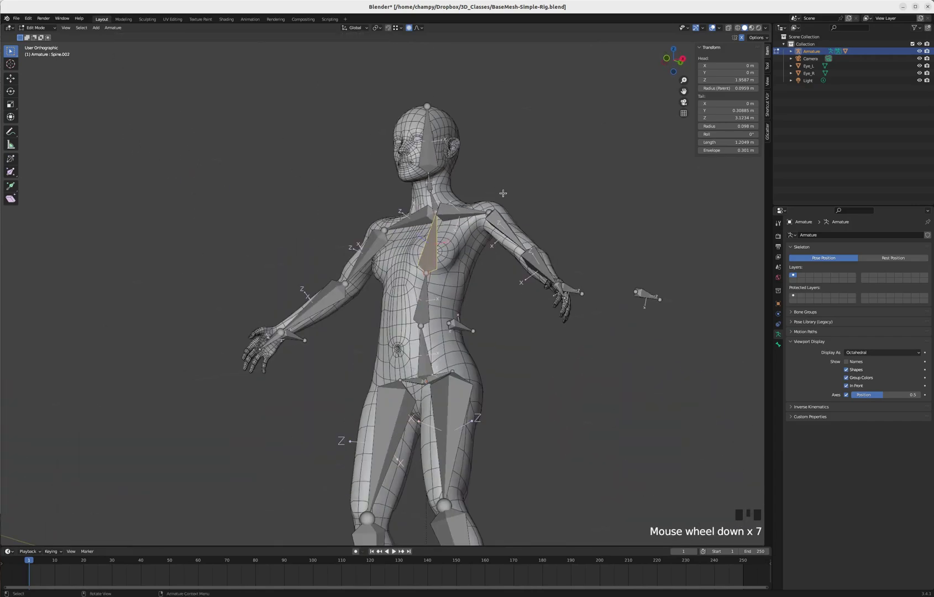
middle_click_drag(546, 256, 509, 233)
scroll(509, 233, "up", 6)
middle_click_drag(444, 184, 605, 157)
Try changing the left forearm's roll, then undo to keep it at 101°
left_click(553, 145)
scroll(547, 148, "up", 3)
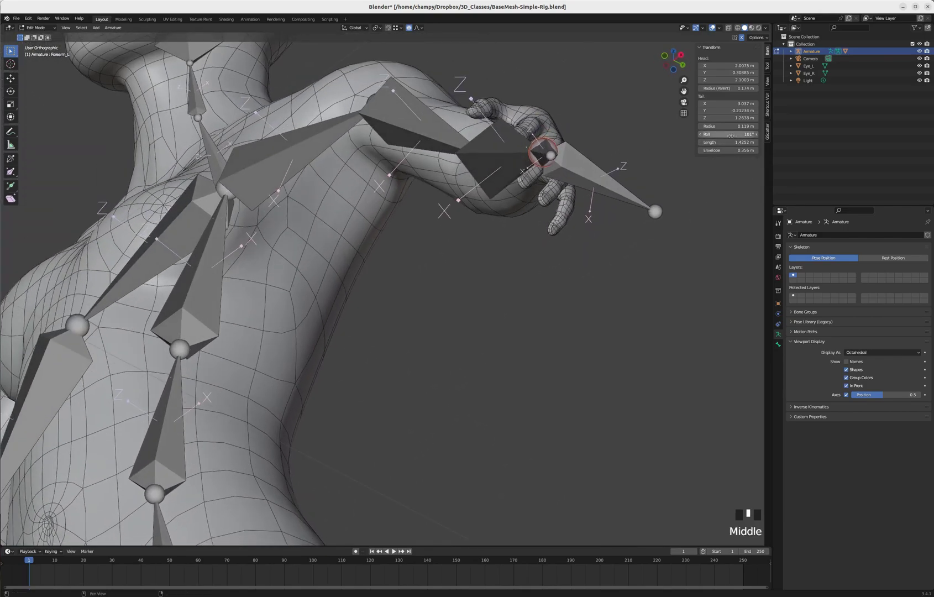
left_click_drag(725, 136, 729, 136)
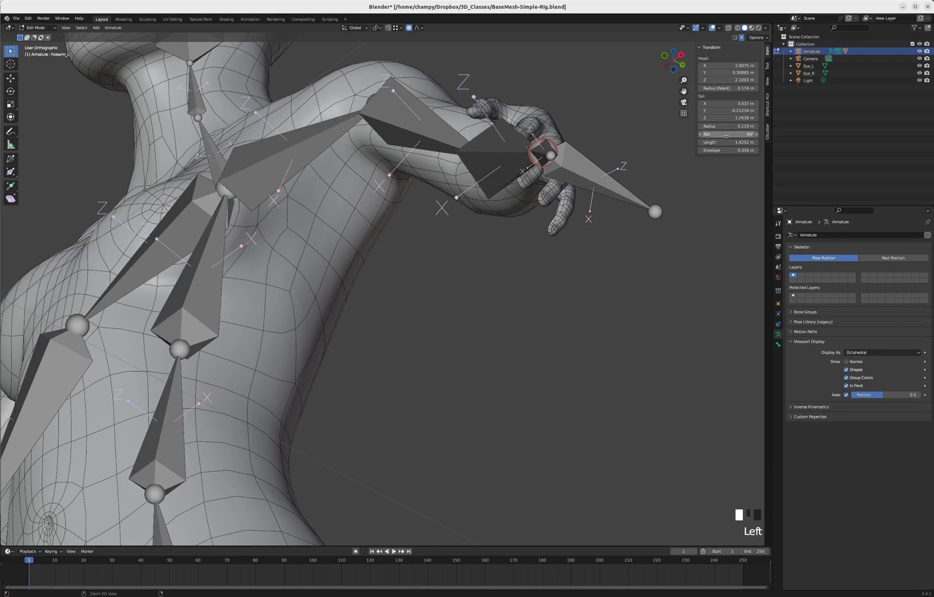
key("ctrl+z")
left_click(548, 144)
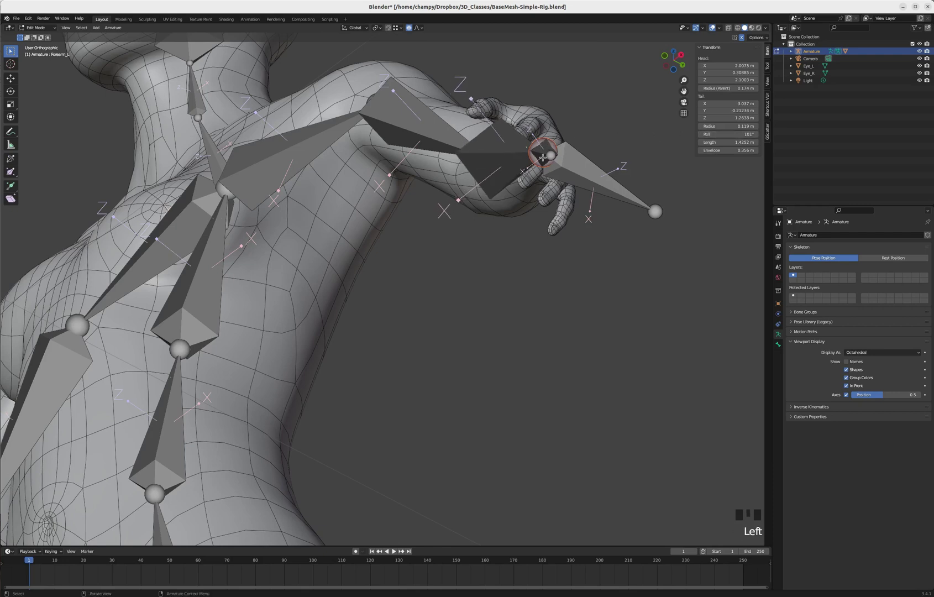
Set the Hand_L bone's roll from 125° to about 20°
left_click(534, 151)
scroll(695, 136, "down", 1)
left_click_drag(729, 134, 744, 135)
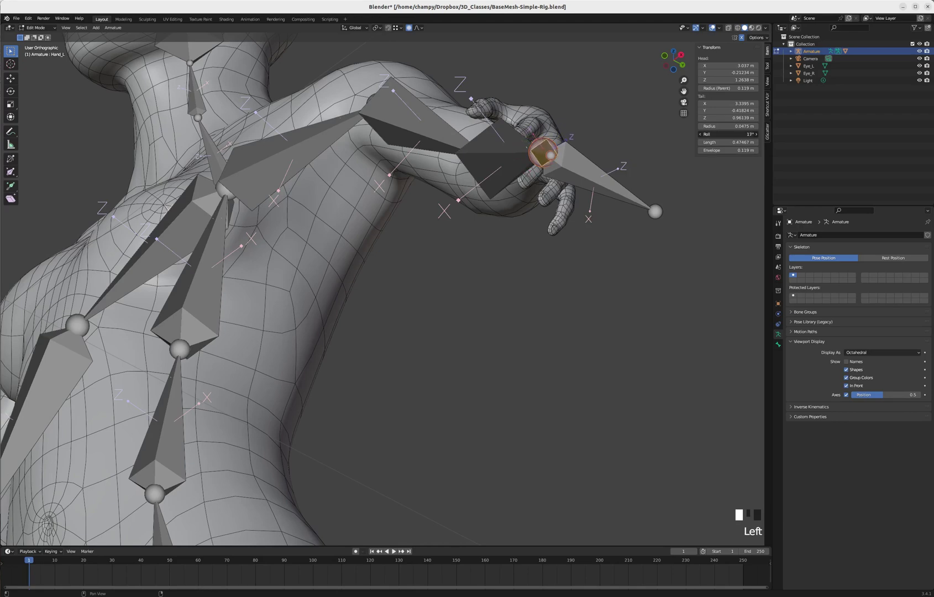
left_click_drag(743, 134, 748, 134)
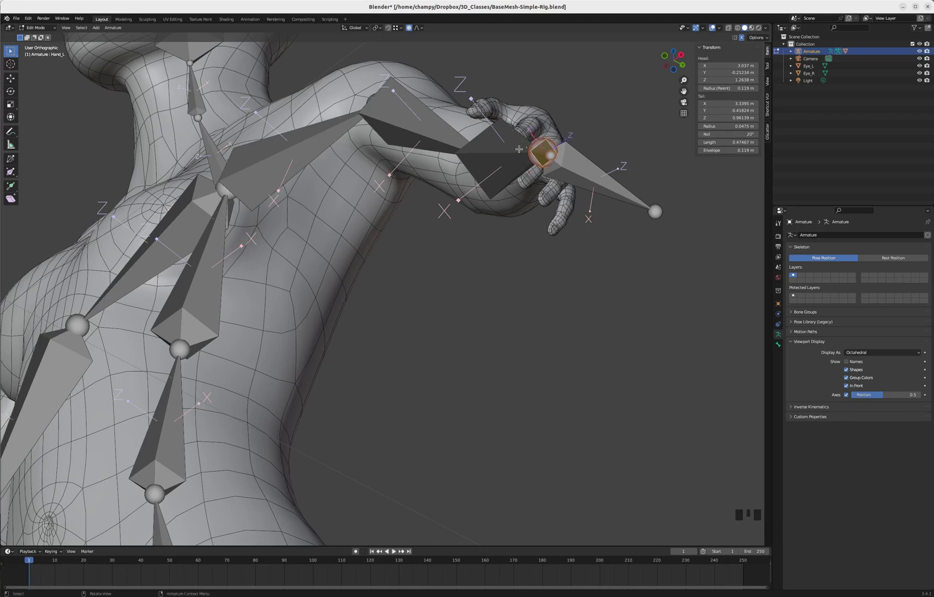
scroll(532, 131, "down", 2)
scroll(553, 146, "up", 3)
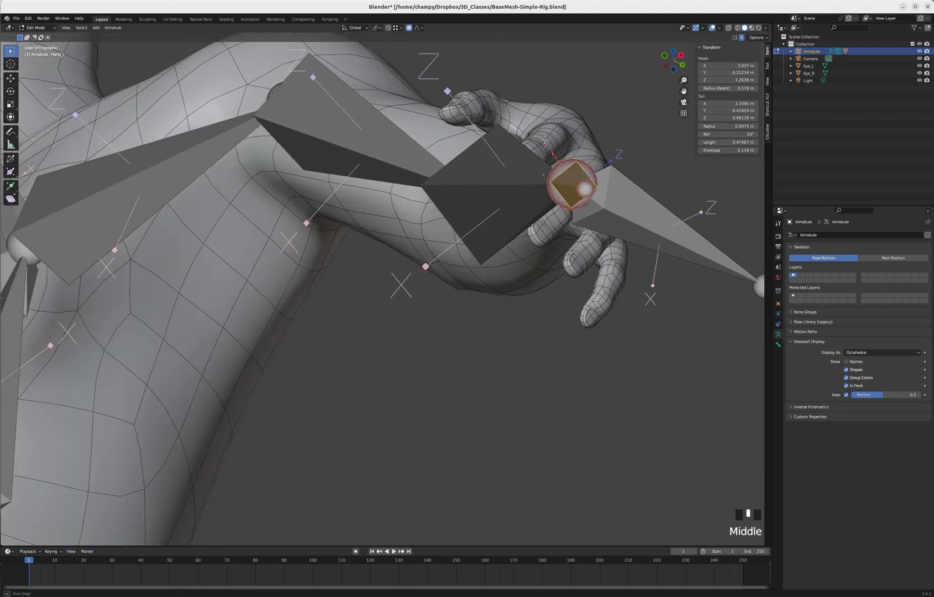
middle_click_drag(544, 140, 486, 206)
scroll(575, 157, "down", 4)
Set the left thigh bone (Leg_L) roll to exactly 0°
left_click(462, 219)
scroll(462, 219, "up", 4)
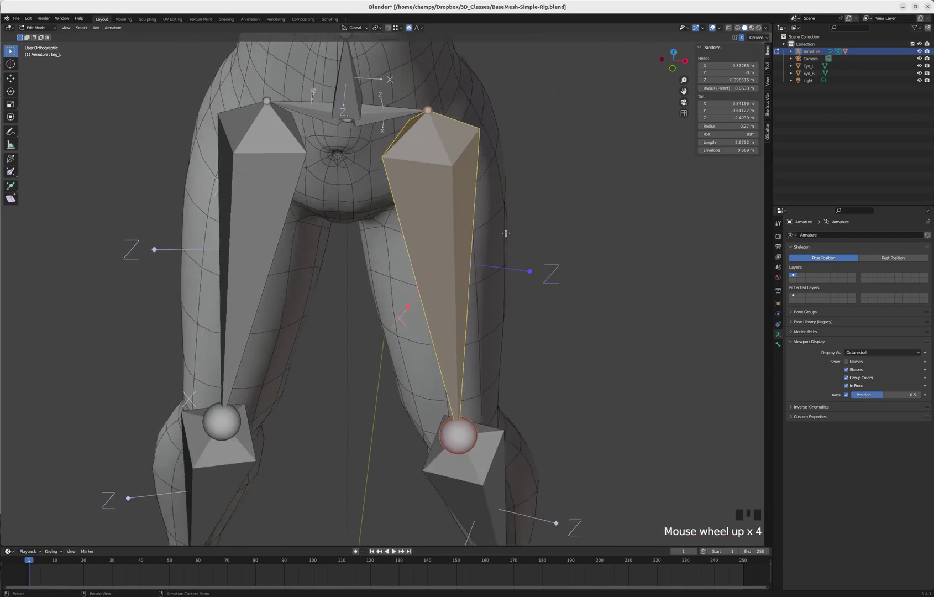
scroll(508, 234, "down", 1)
middle_click_drag(510, 235, 608, 210)
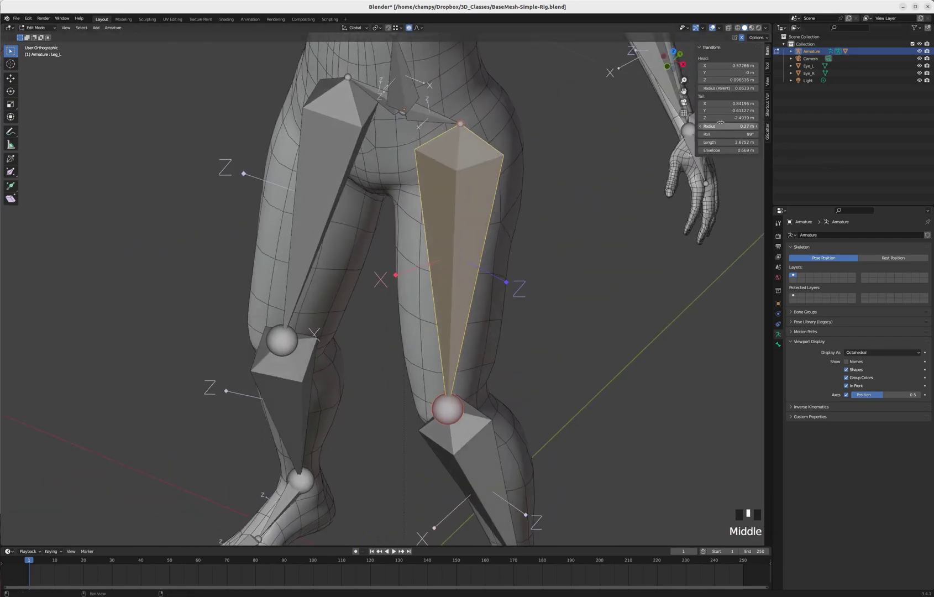
left_click_drag(728, 134, 691, 134)
middle_click_drag(547, 171, 567, 145)
mouse_move(730, 133)
left_mouse_down()
mouse_move(714, 134)
mouse_move(724, 133)
left_mouse_up()
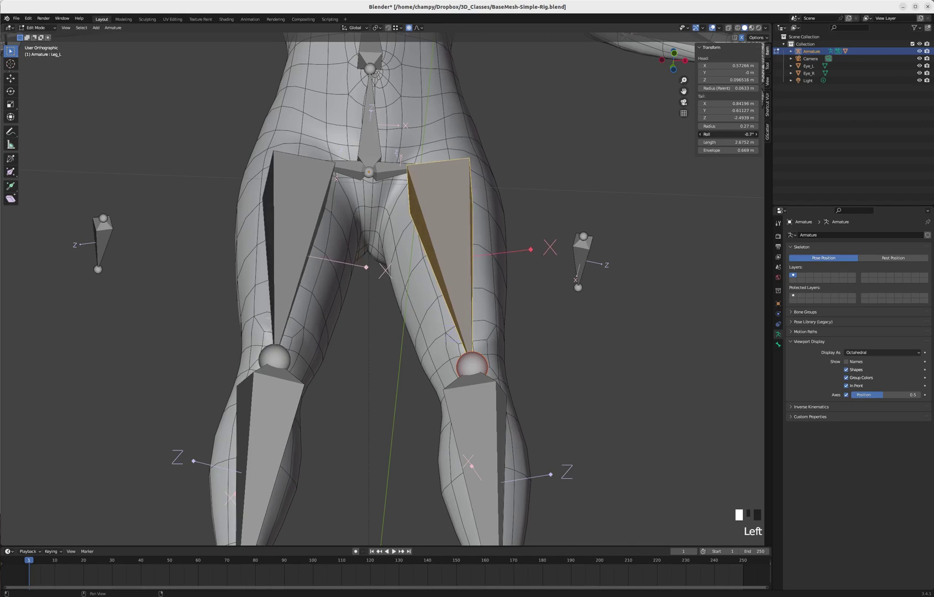
double_click(739, 134)
key("Return")
Reset the left shin bone (Shin_L) roll to 0°, then roll it to about -18°
scroll(593, 178, "down", 4)
middle_click_drag(593, 178, 562, 275)
left_click(519, 314)
scroll(539, 309, "up", 3)
scroll(541, 316, "up", 1)
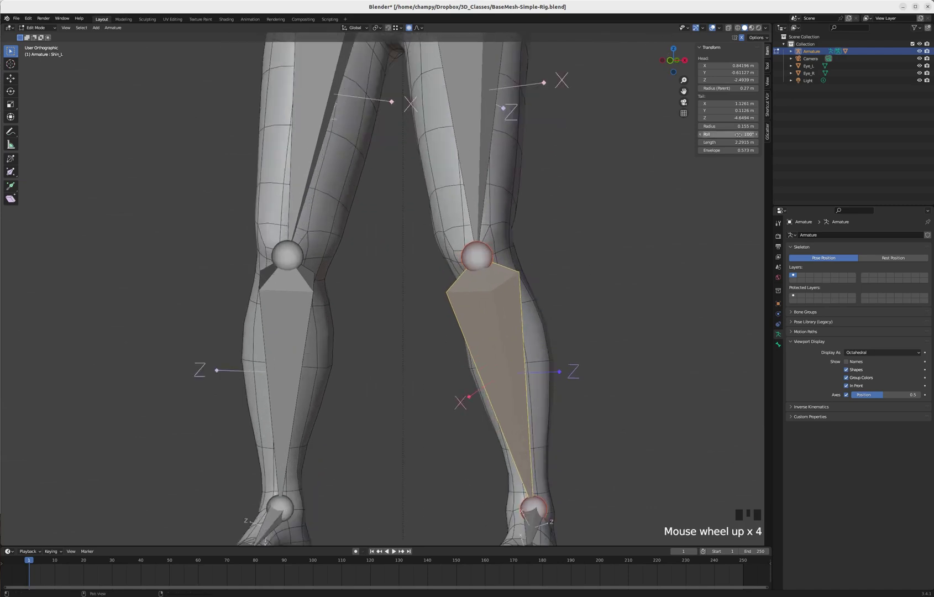
mouse_move(735, 134)
left_mouse_down()
mouse_move(753, 135)
mouse_move(737, 135)
left_mouse_up()
left_click(737, 134)
type("0")
key("Return")
middle_click_drag(573, 258, 586, 309)
left_click_drag(735, 134, 713, 134)
mouse_move(641, 244)
middle_mouse_down()
mouse_move(641, 224)
mouse_move(556, 201)
mouse_move(640, 224)
mouse_move(635, 235)
middle_mouse_up()
left_click_drag(728, 135, 736, 134)
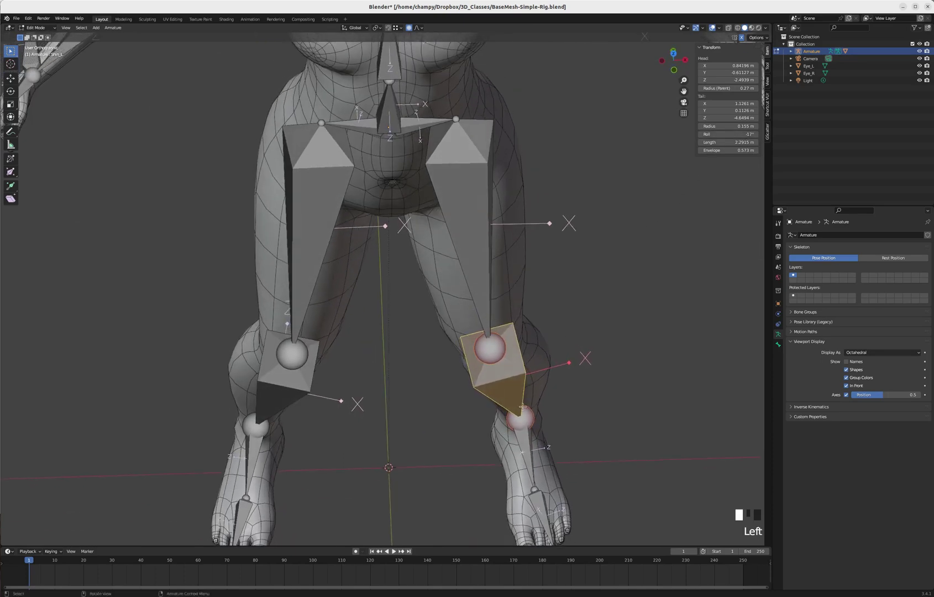
Roll the left foot bone (Foot_L) to about -41°
left_click(525, 438)
middle_click_drag(653, 346, 586, 276)
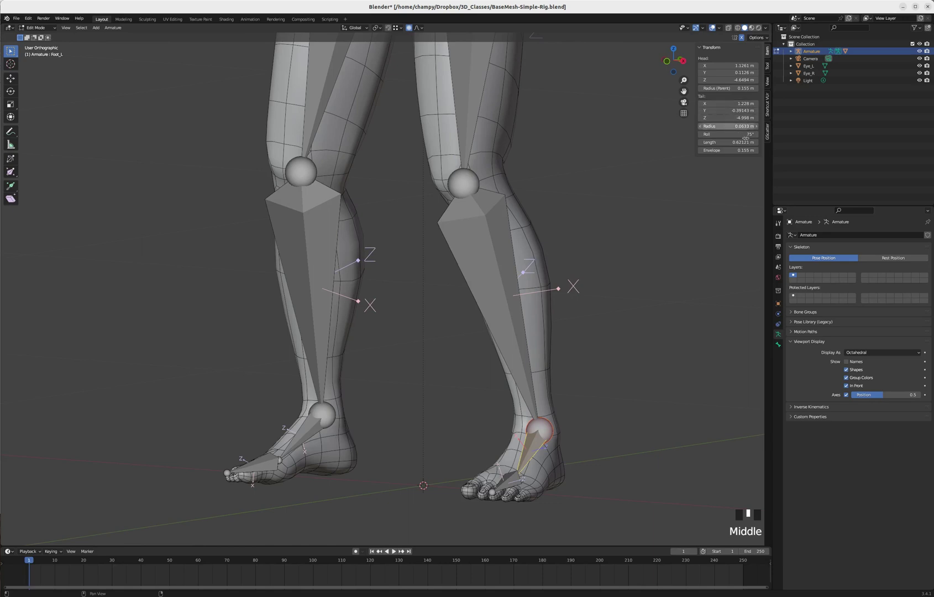
left_click_drag(739, 134, 699, 134)
middle_click_drag(538, 307, 557, 303)
Roll the left toe bone (Toe_L) to -130° and check it from the front of the legs
middle_click_drag(569, 391, 542, 420)
left_click(526, 495)
middle_click_drag(525, 495, 694, 265)
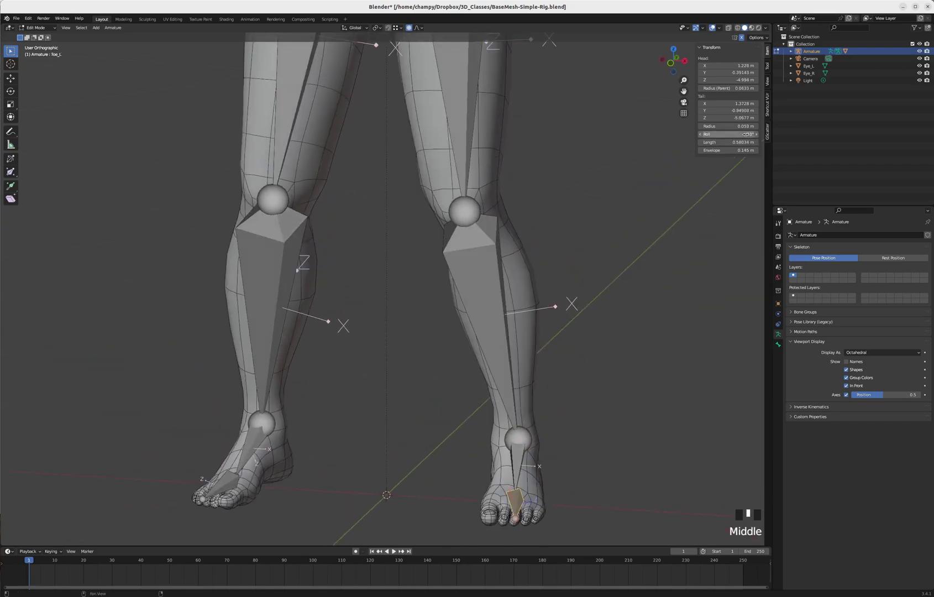
left_click_drag(713, 134, 666, 135)
scroll(620, 187, "down", 3)
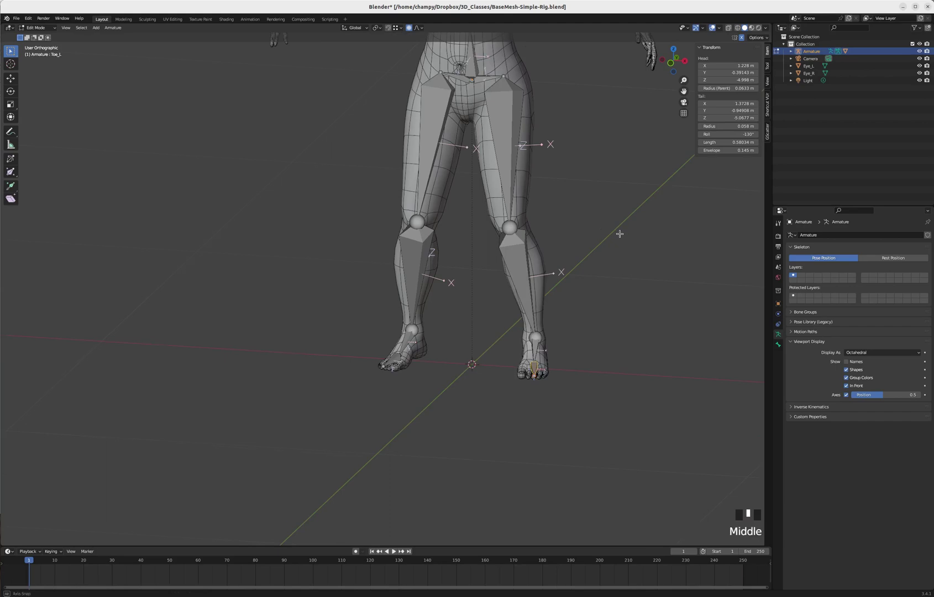
middle_click_drag(620, 187, 525, 270)
scroll(564, 240, "down", 3)
scroll(553, 215, "up", 3)
scroll(525, 270, "down", 4)
scroll(497, 165, "up", 3)
scroll(489, 151, "down", 1)
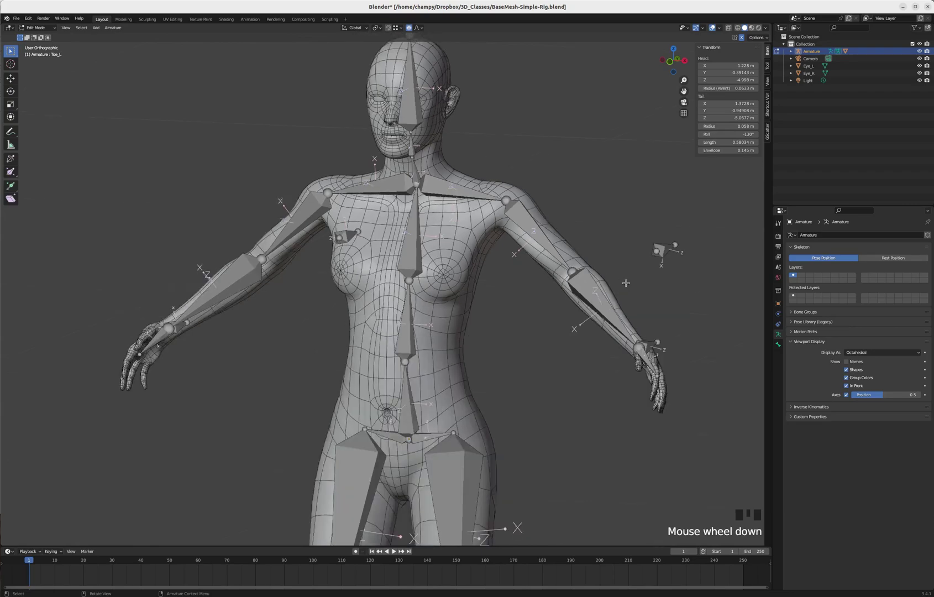
Orbit around the body, switch to Front Orthographic view with Numpad 1, and pan across the figure
middle_click_drag(626, 283, 576, 282)
scroll(608, 275, "down", 4)
scroll(563, 262, "down", 3)
scroll(553, 363, "up", 5)
middle_click_drag(559, 363, 563, 390)
middle_click_drag(496, 390, 542, 385)
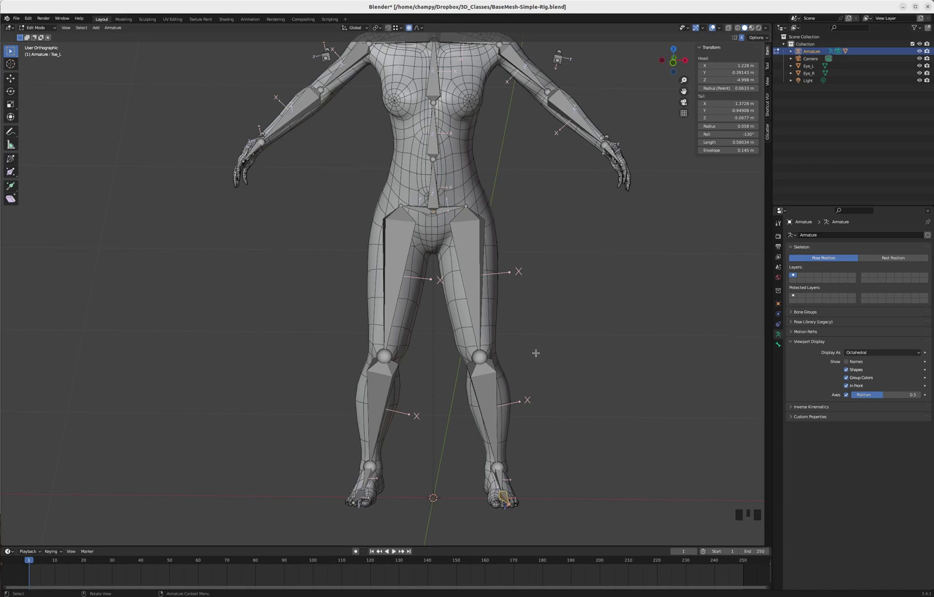
scroll(553, 402, "down", 3)
scroll(551, 340, "up", 2)
key("KP_1")
middle_click_drag(463, 364, 504, 331, "shift")
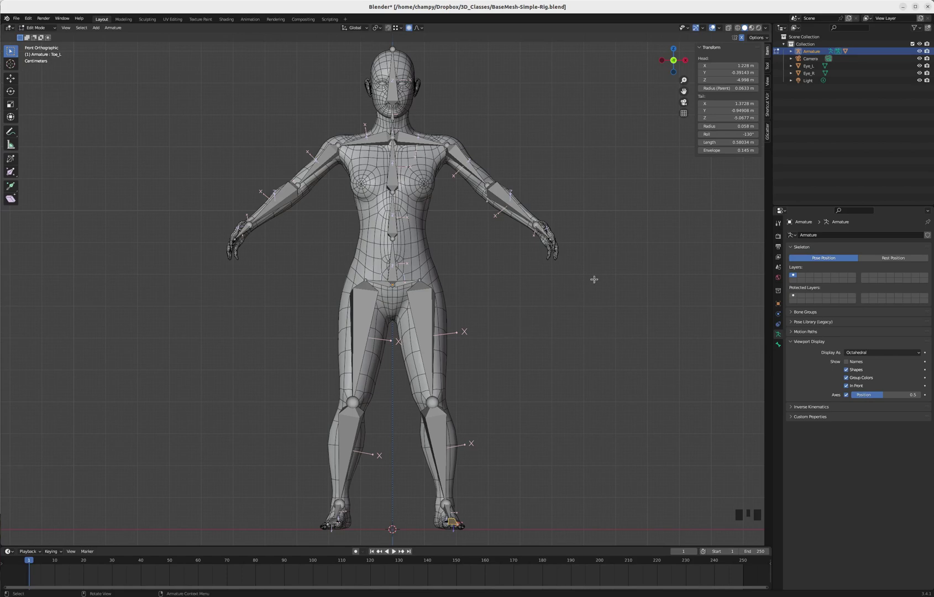